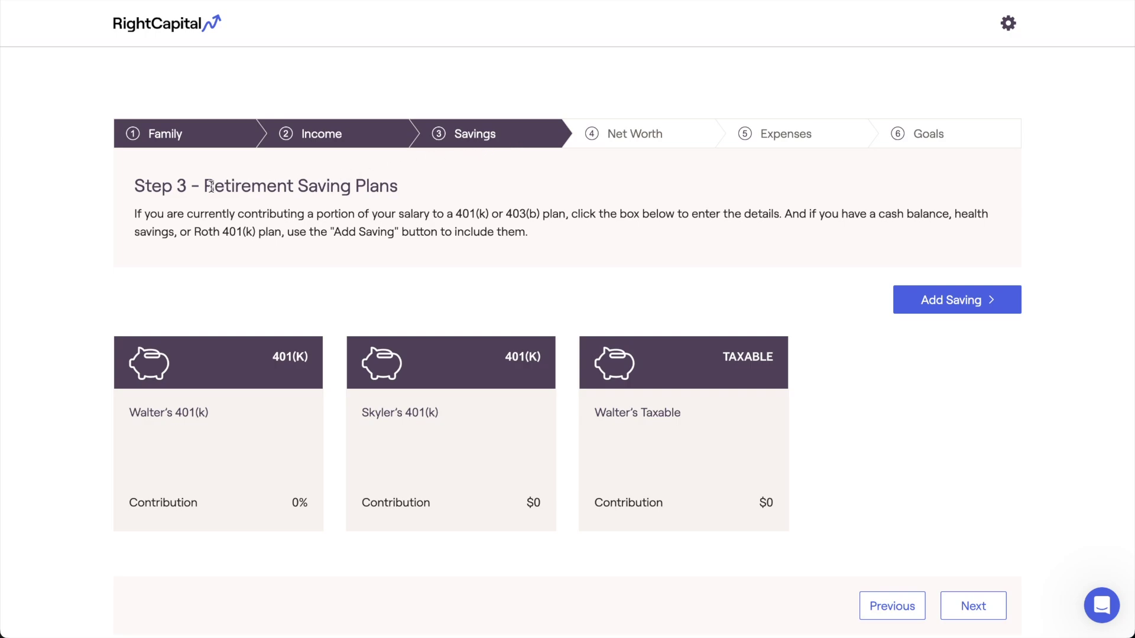
{"action": "left_click_drag", "start_coordinate": [204, 188], "coordinate": [407, 191]}
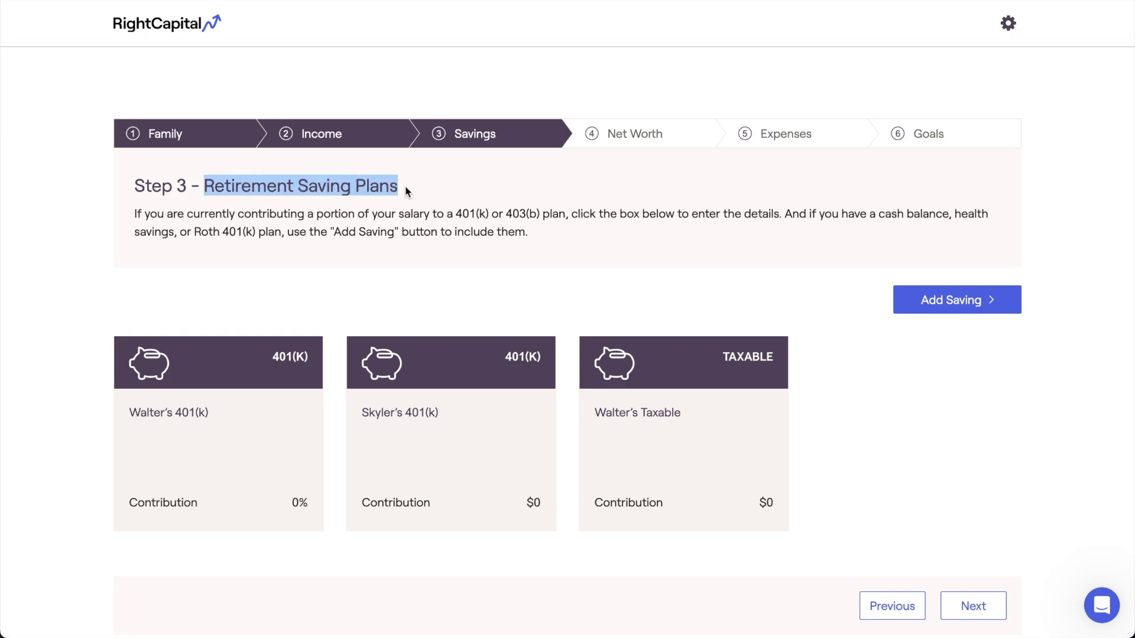
{"action": "left_click", "coordinate": [407, 191]}
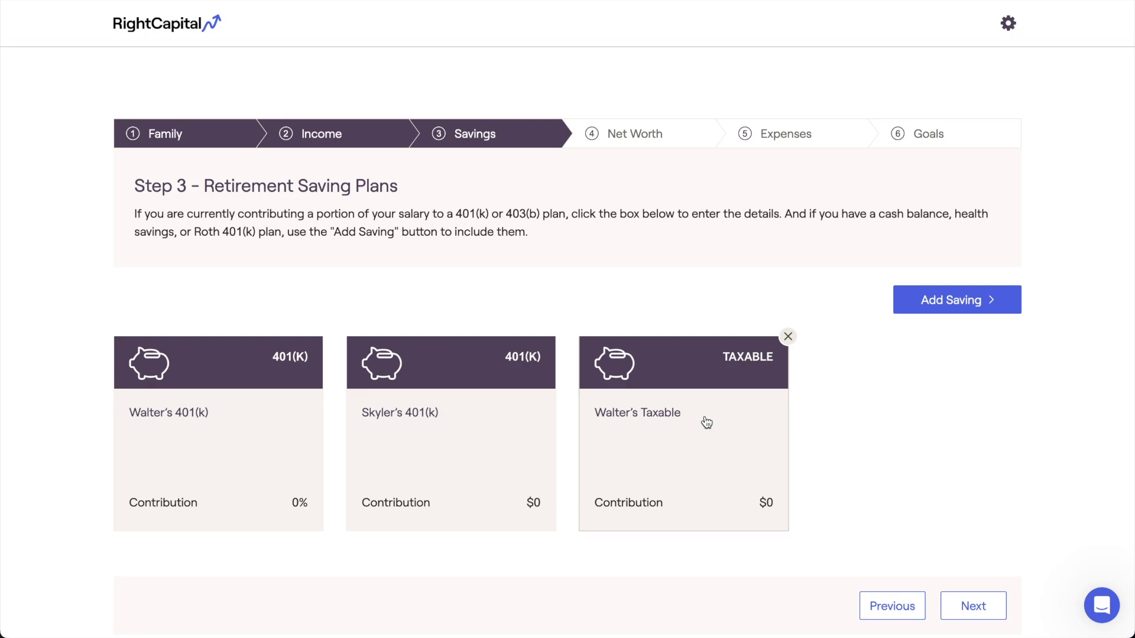
- Set the contribution of the first 401(k) plan to 10% of salary income
{"action": "left_click", "coordinate": [261, 425]}
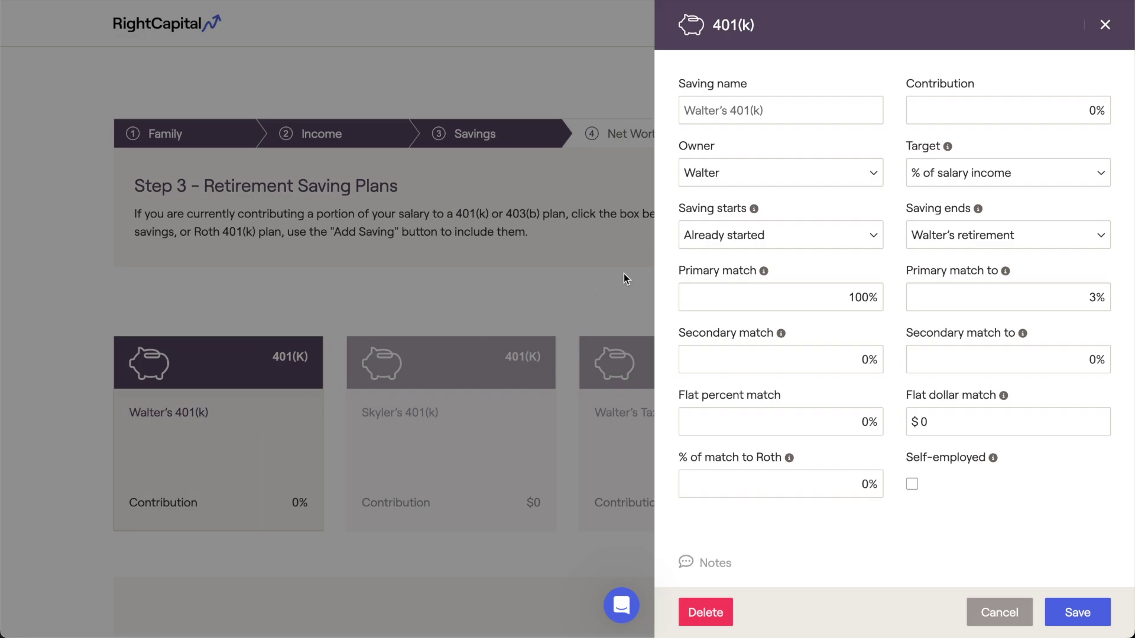
{"action": "left_click_drag", "start_coordinate": [908, 87], "coordinate": [984, 82]}
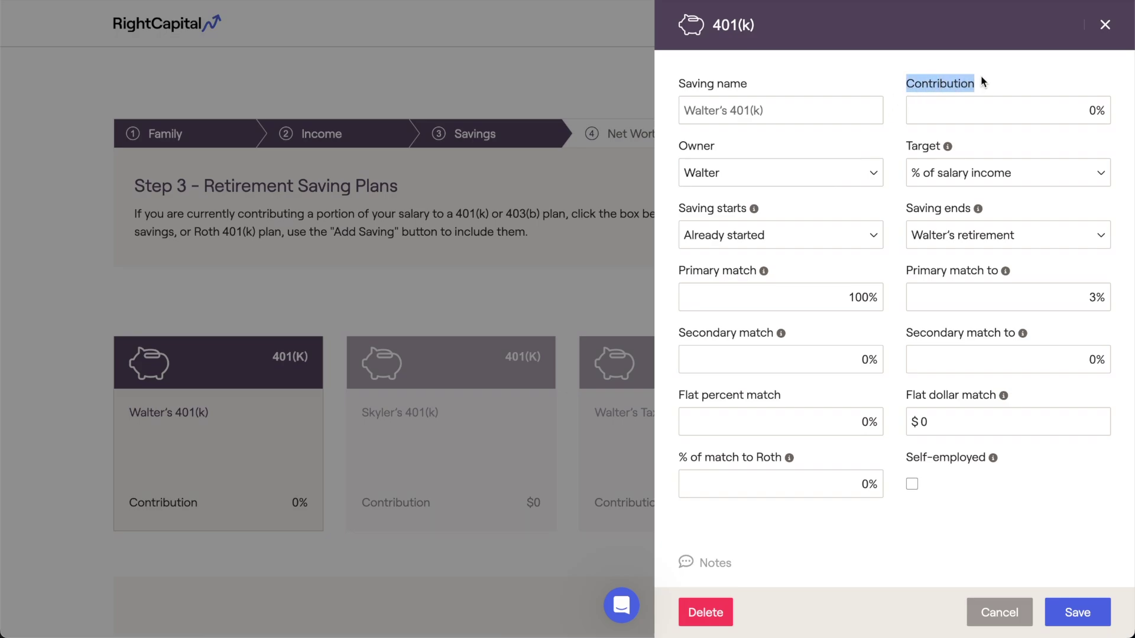
{"action": "left_click", "coordinate": [679, 270]}
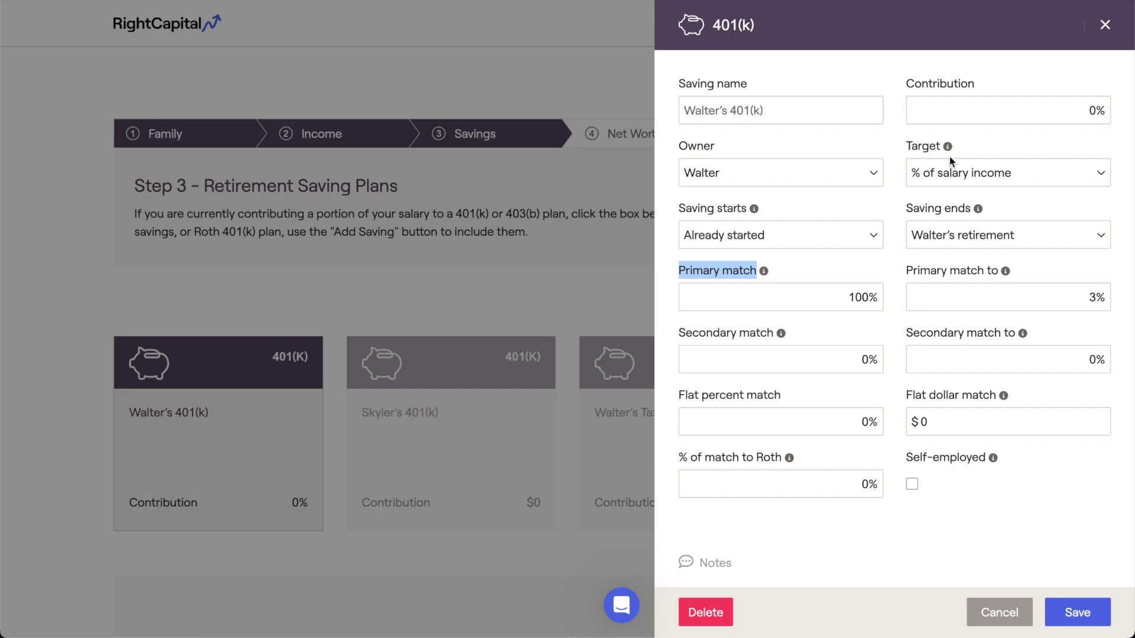
{"action": "left_click", "coordinate": [974, 140]}
{"action": "left_click", "coordinate": [1018, 170]}
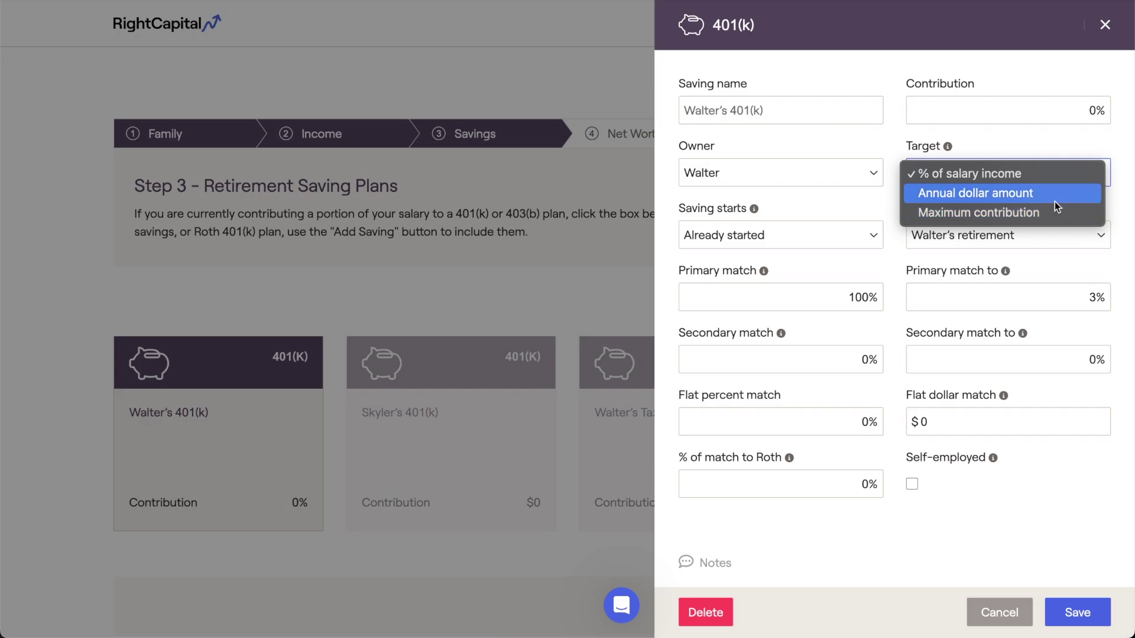
{"action": "left_click", "coordinate": [1018, 117]}
{"action": "left_click", "coordinate": [1017, 115]}
{"action": "type", "text": "1"}
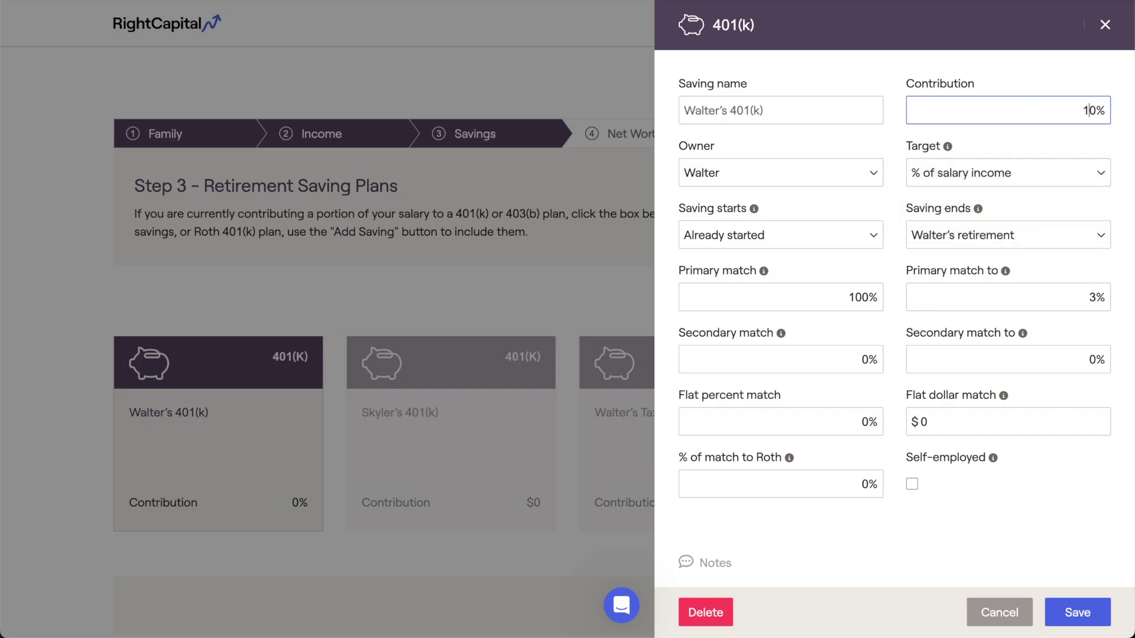
{"action": "left_click", "coordinate": [1025, 139]}
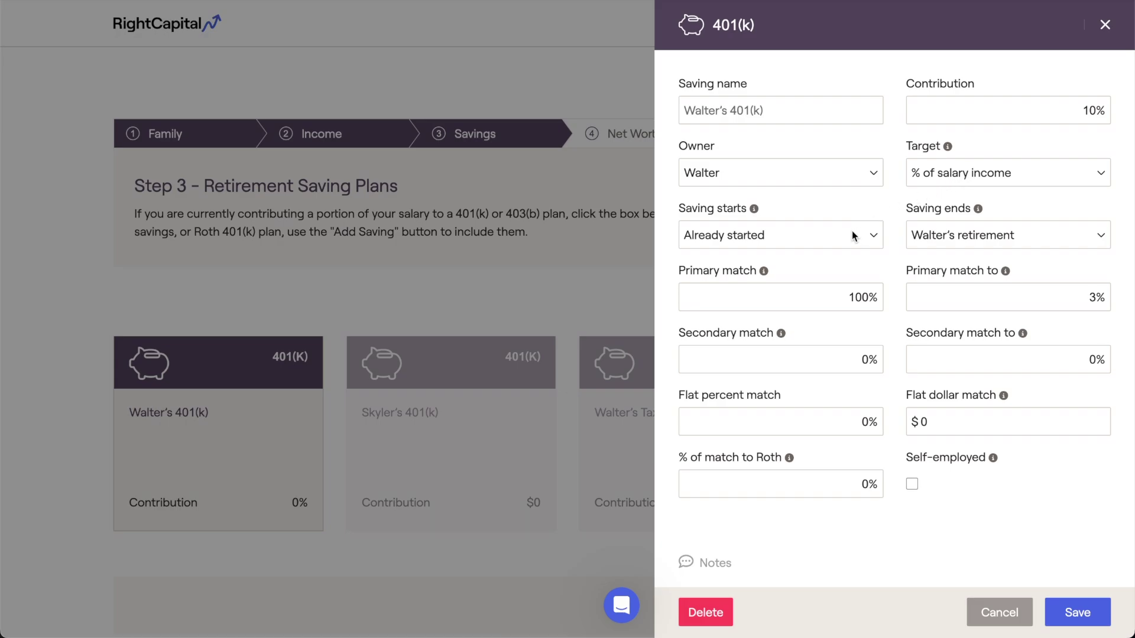
{"action": "left_click", "coordinate": [1073, 234]}
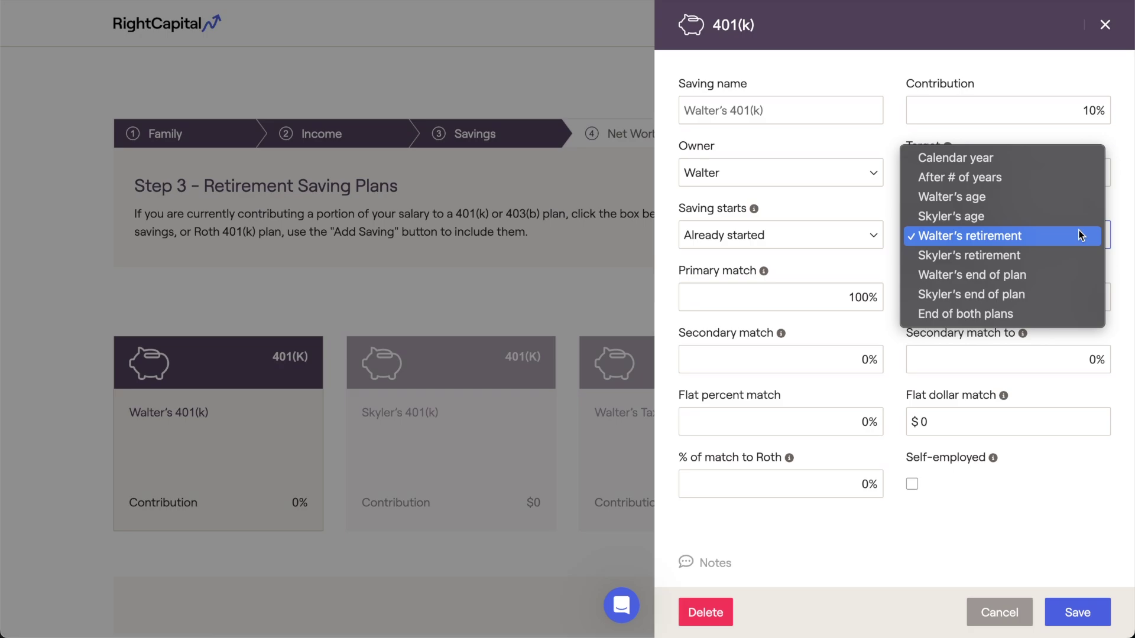
{"action": "left_click", "coordinate": [1123, 236]}
{"action": "left_click", "coordinate": [1123, 236]}
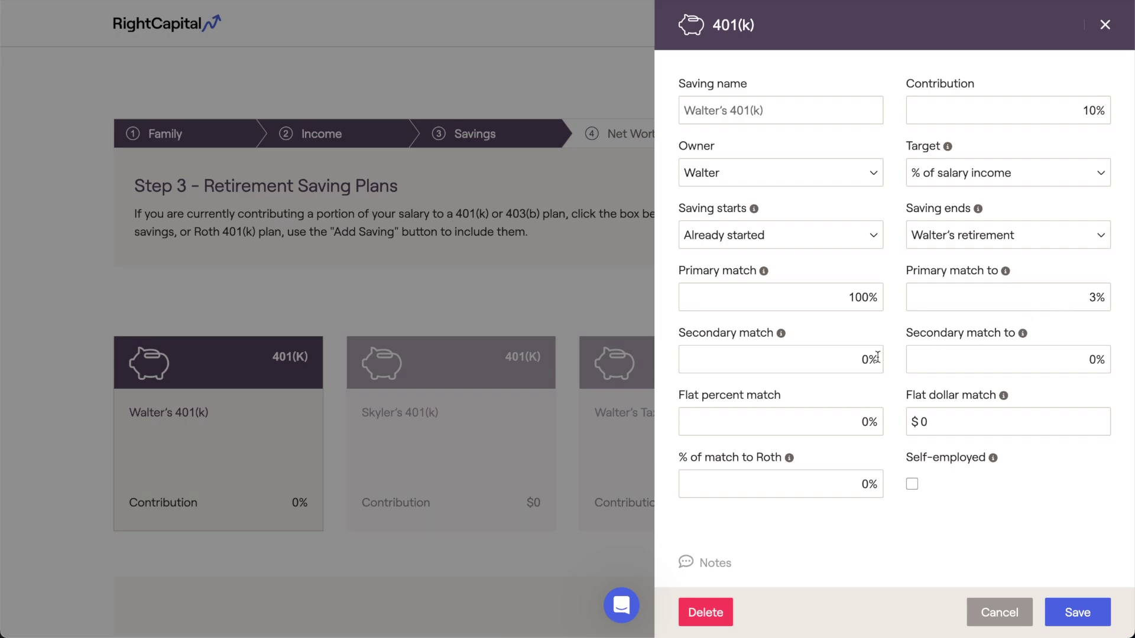
- Set the 401(k) plan's secondary match to 50% up to 5% and save the plan
{"action": "left_click", "coordinate": [860, 359]}
{"action": "type", "text": "5"}
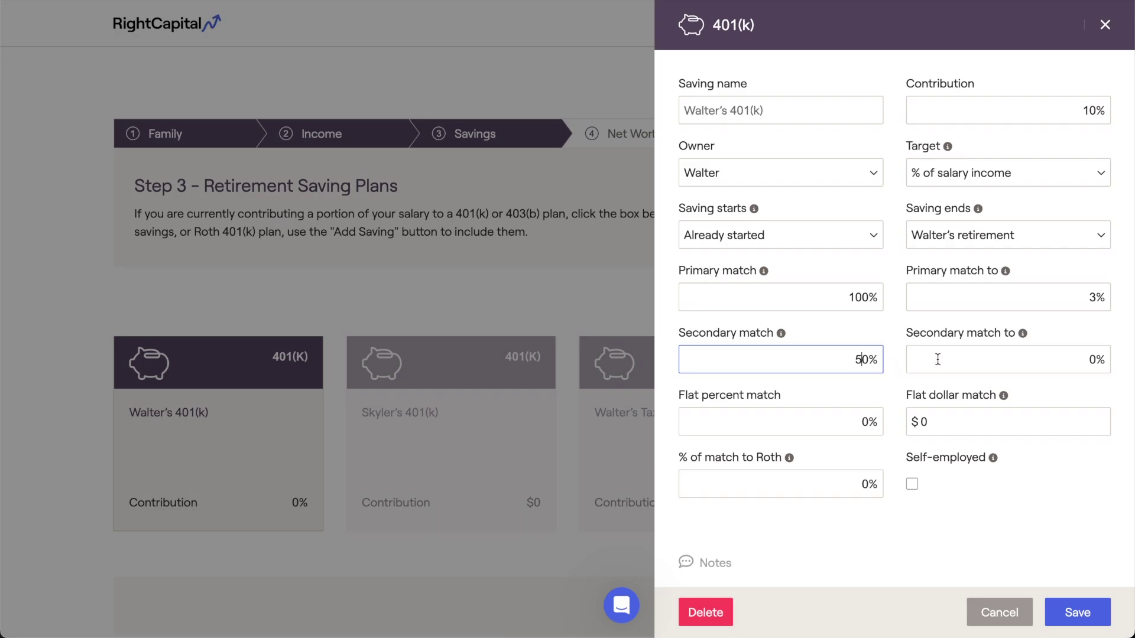
{"action": "left_click", "coordinate": [1080, 358]}
{"action": "type", "text": "5"}
{"action": "key", "text": "Delete"}
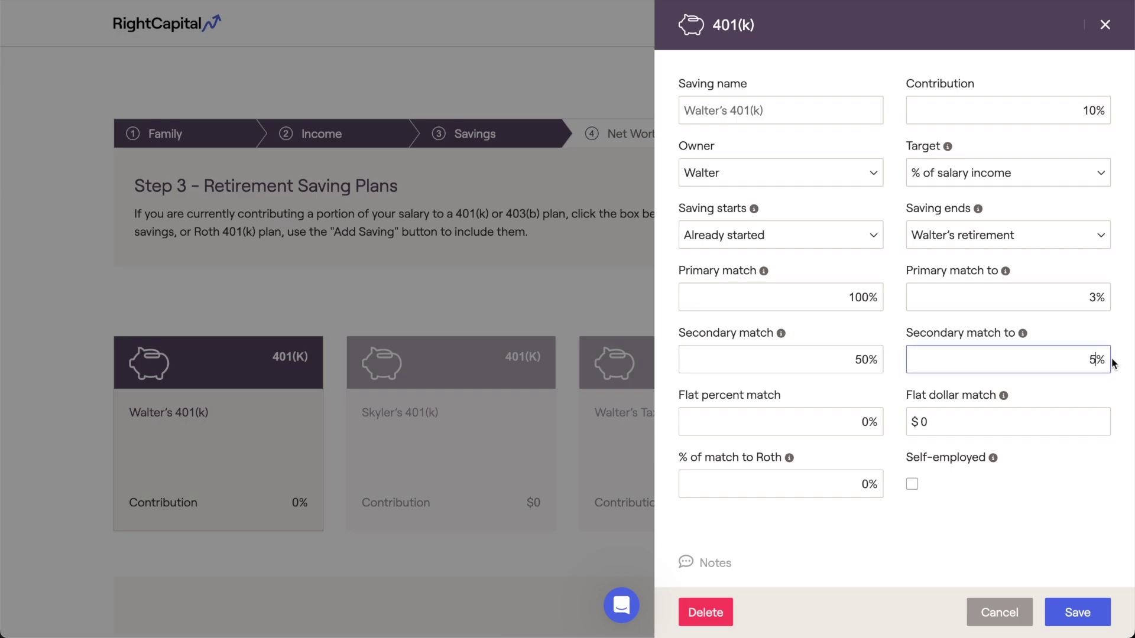
{"action": "left_click", "coordinate": [1119, 367]}
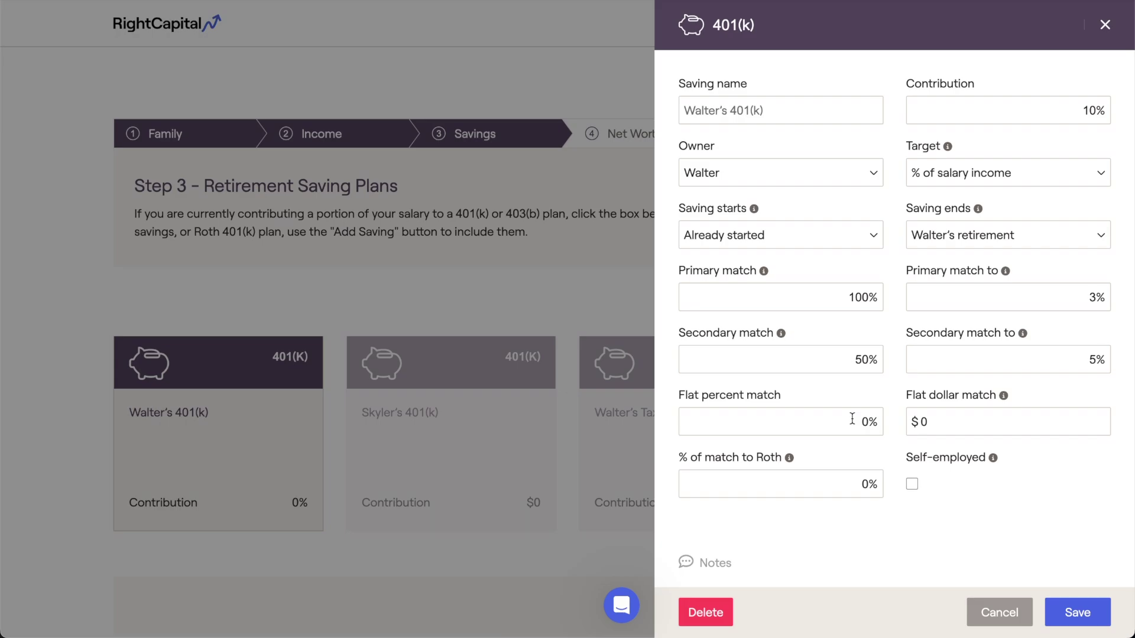
{"action": "left_click", "coordinate": [940, 421]}
{"action": "mouse_move", "coordinate": [788, 459]}
{"action": "left_click", "coordinate": [1085, 607]}
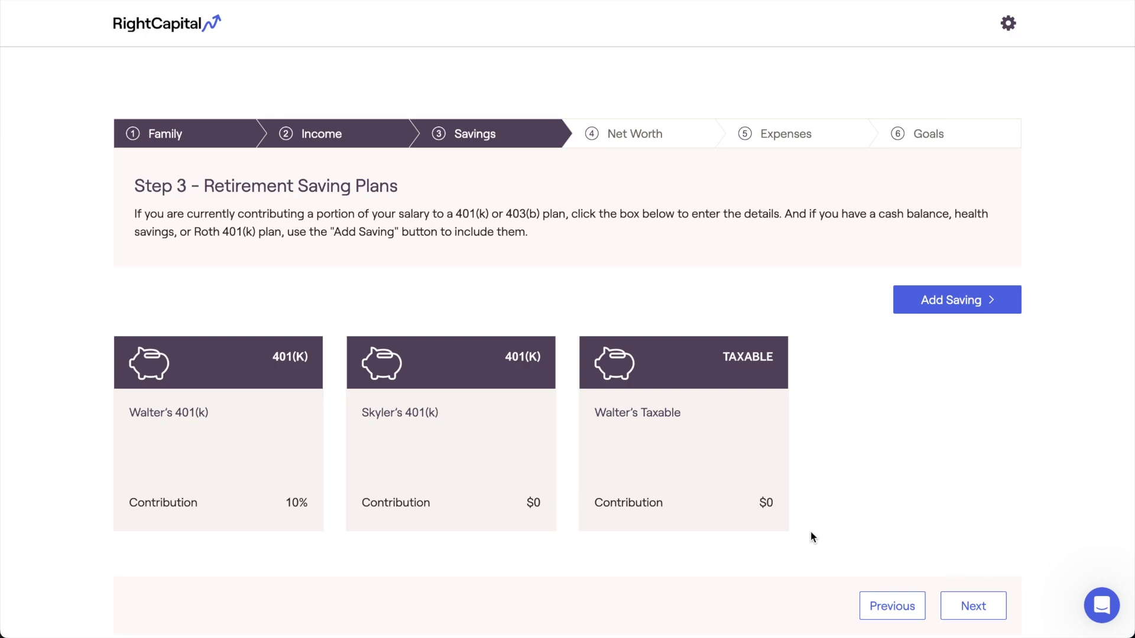
{"action": "left_click", "coordinate": [501, 471]}
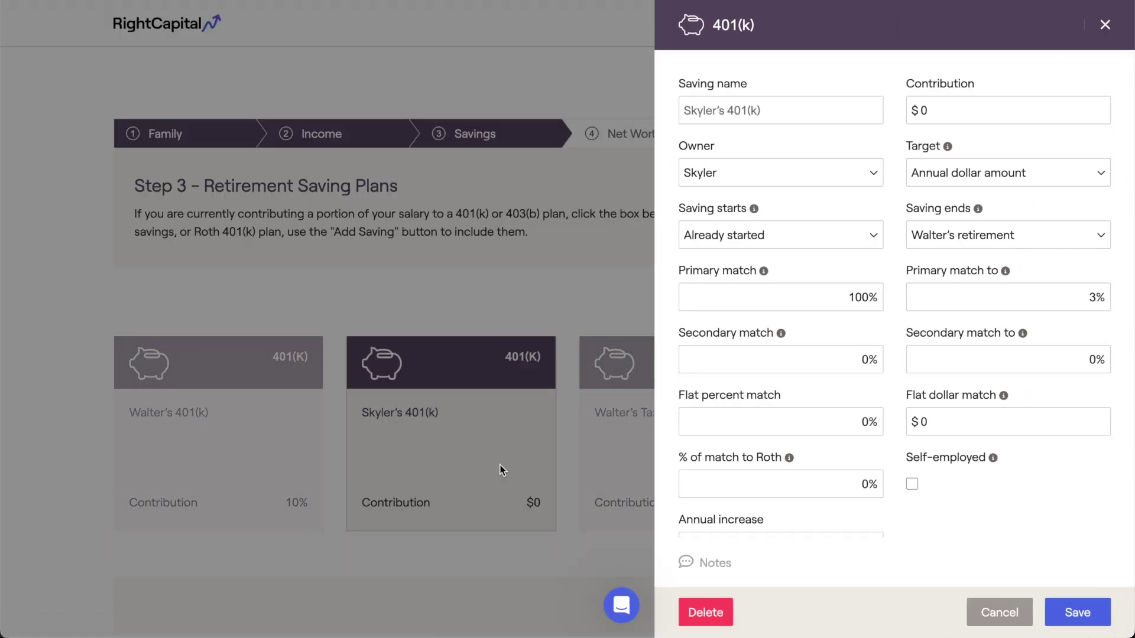
{"action": "left_click", "coordinate": [501, 471]}
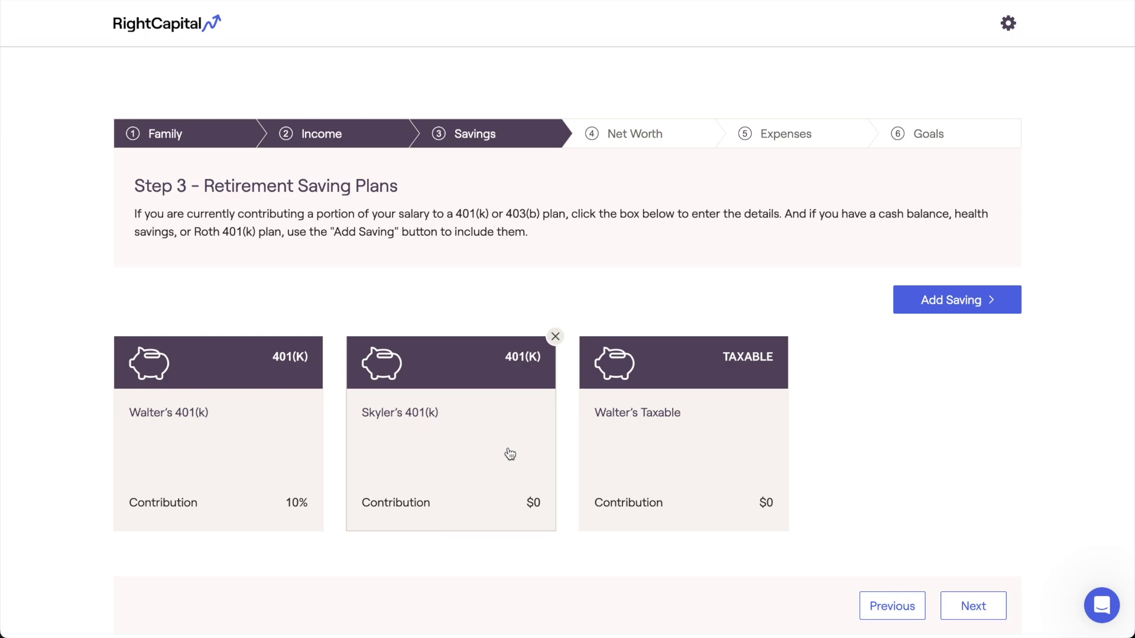
{"action": "left_click", "coordinate": [555, 337]}
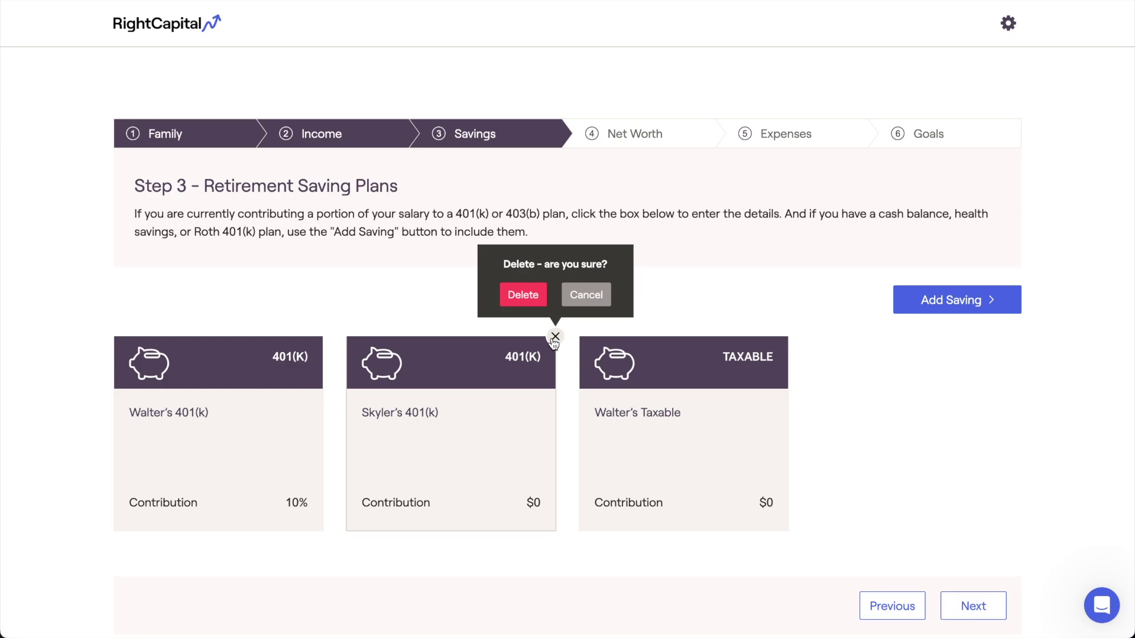
{"action": "left_click", "coordinate": [584, 299]}
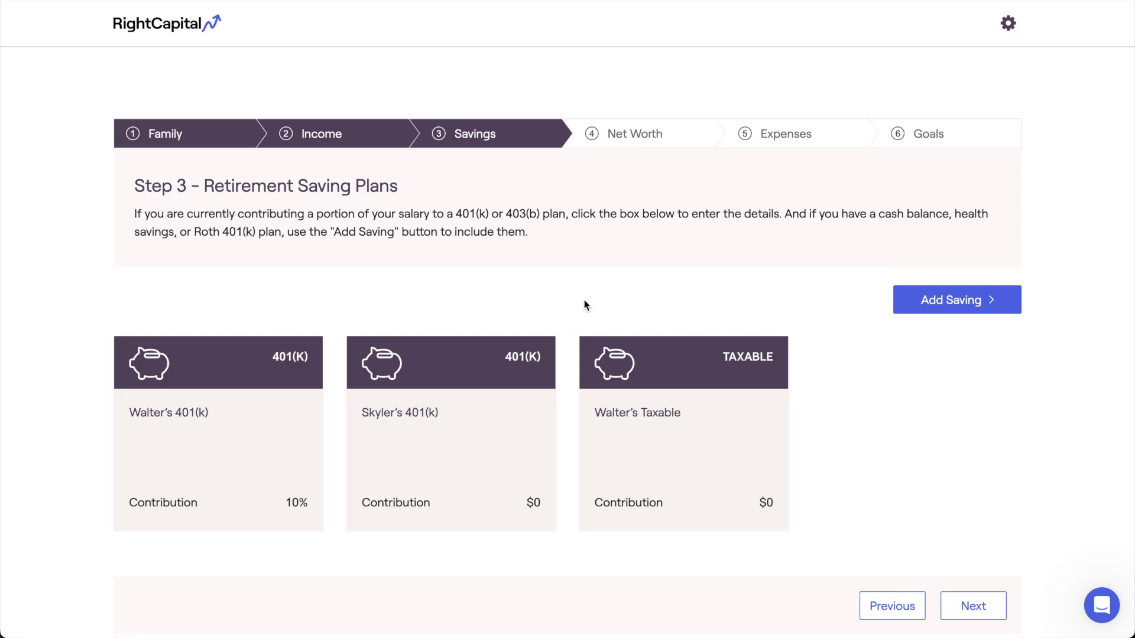
- Set the taxable saving's owner to Joint, with Annual dollar amount as its target
{"action": "left_click", "coordinate": [678, 467]}
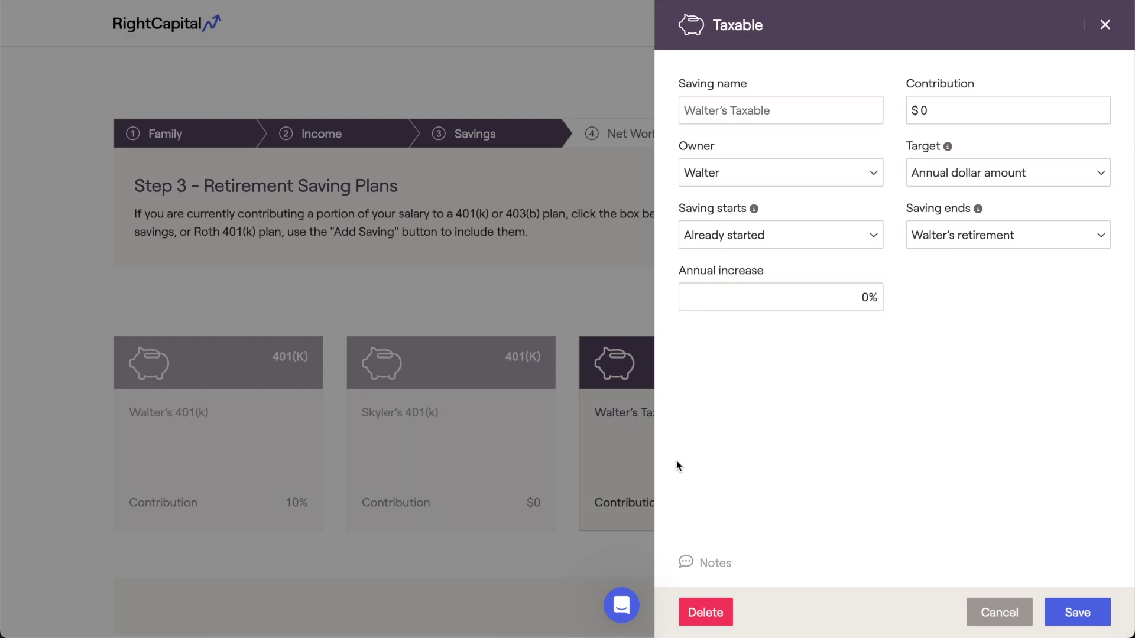
{"action": "left_click", "coordinate": [754, 177]}
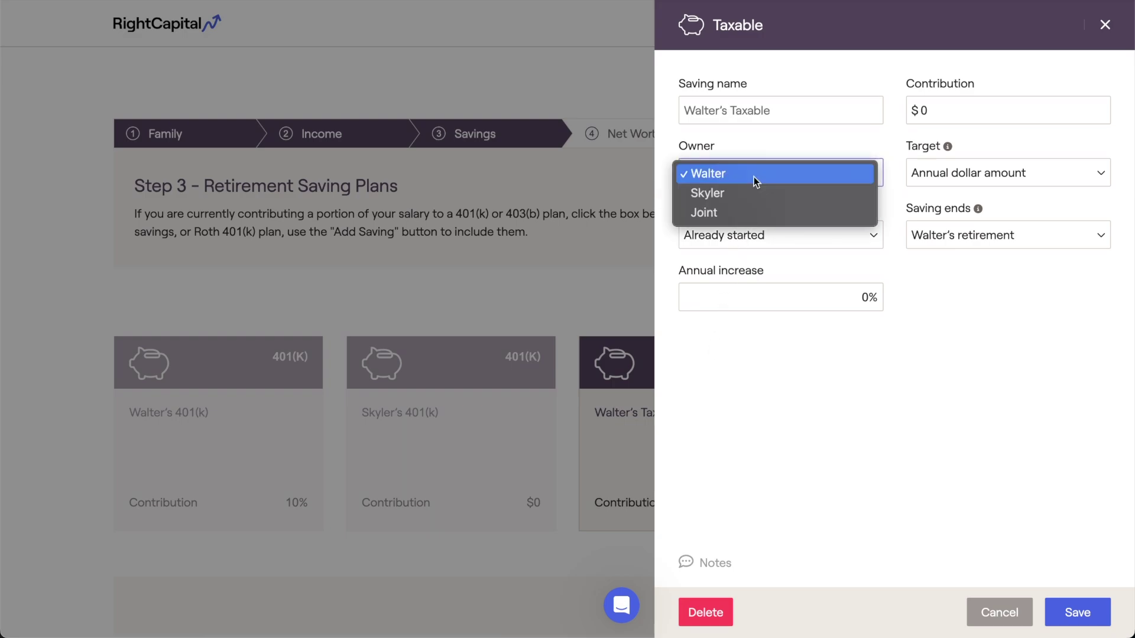
{"action": "left_click", "coordinate": [752, 211]}
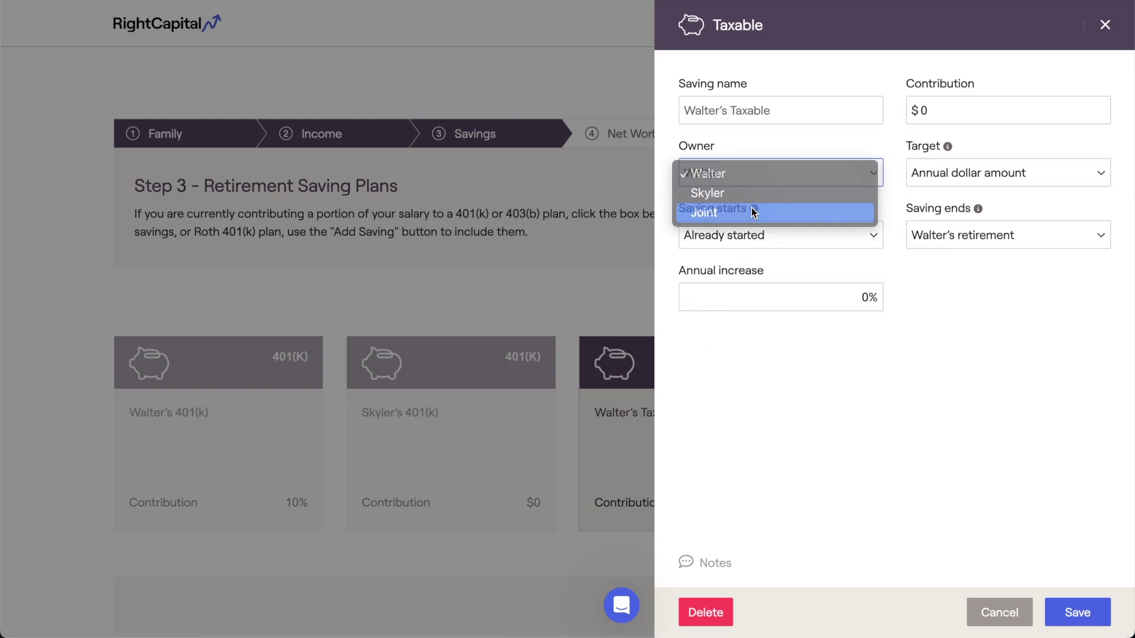
{"action": "left_click", "coordinate": [915, 171]}
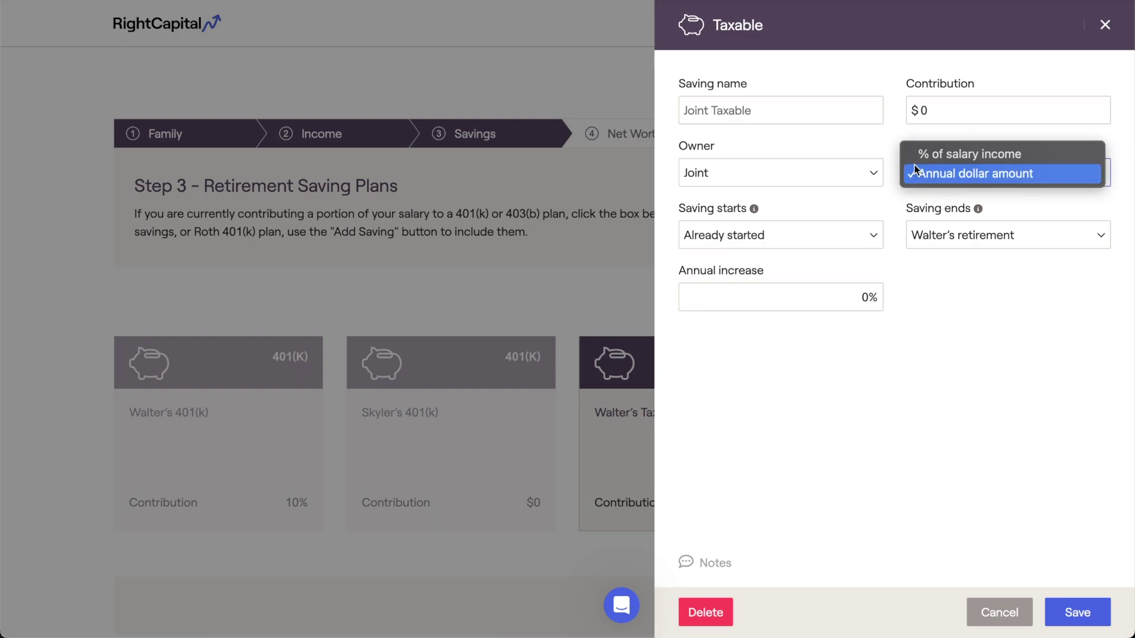
{"action": "left_click", "coordinate": [914, 173]}
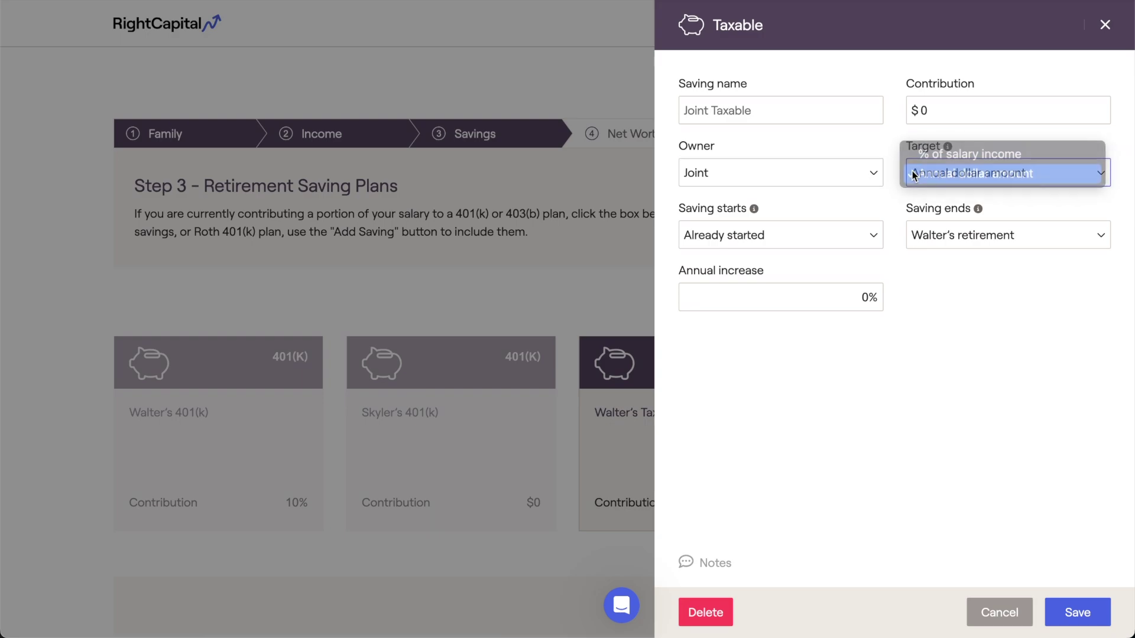
- Set the joint taxable saving's contribution to $10,000 and save it
{"action": "left_click", "coordinate": [932, 110]}
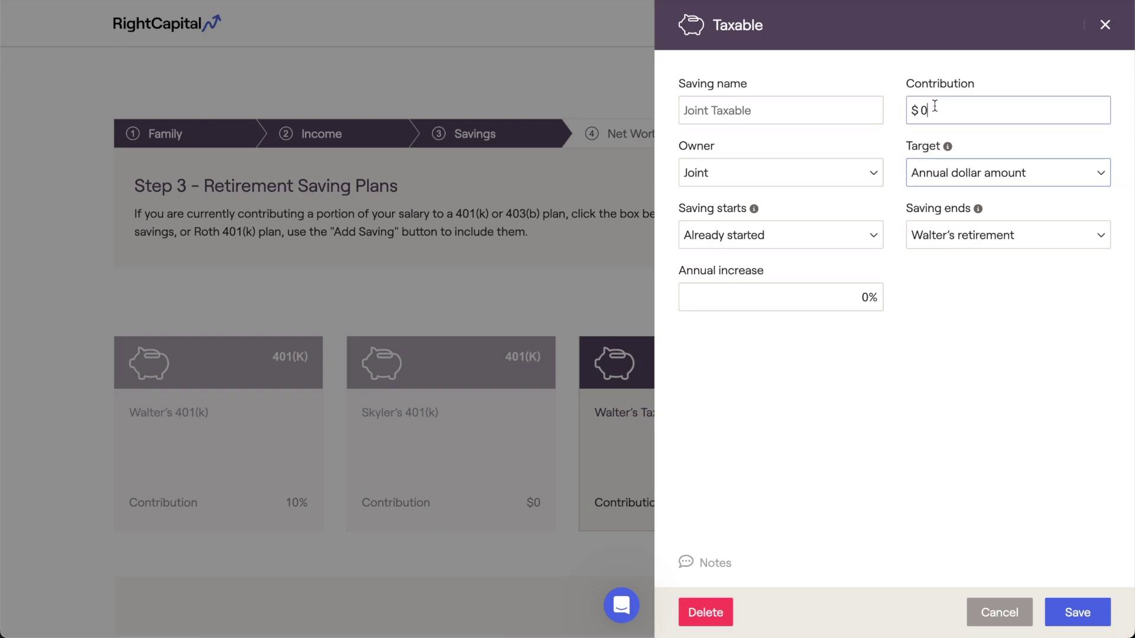
{"action": "key", "text": "BackSpace"}
{"action": "type", "text": "10,000"}
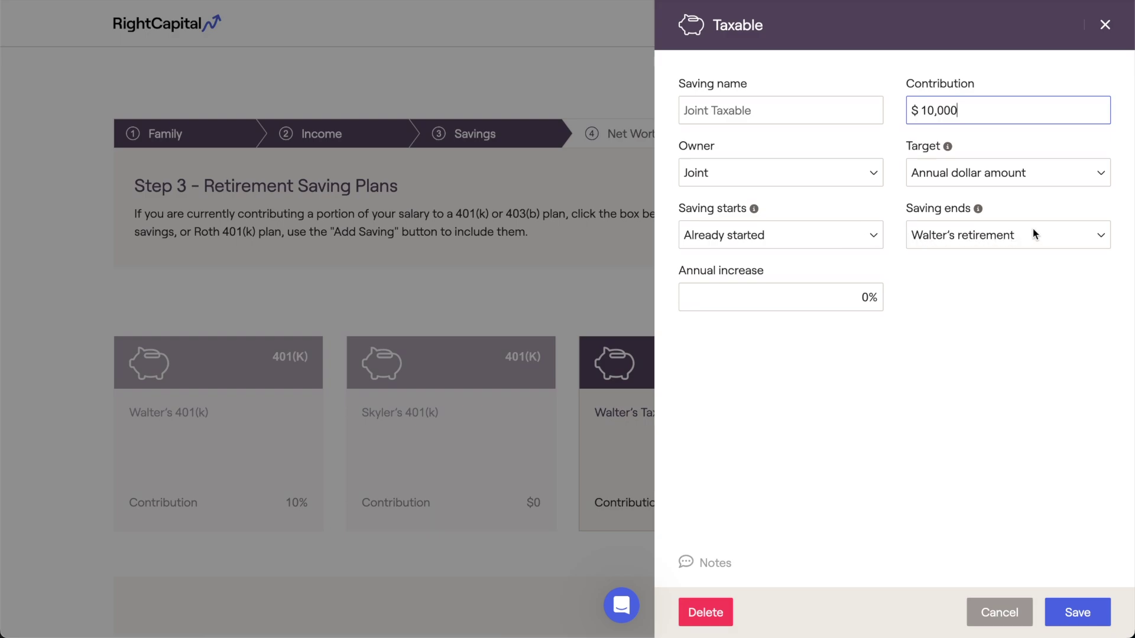
{"action": "left_click", "coordinate": [1025, 273]}
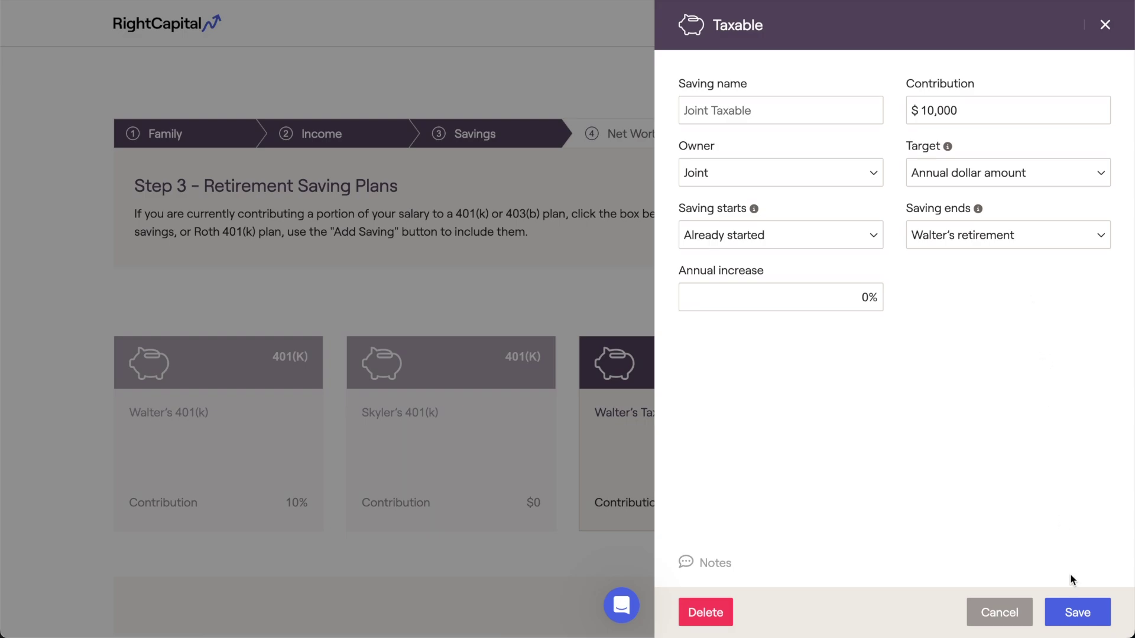
{"action": "left_click", "coordinate": [1075, 602]}
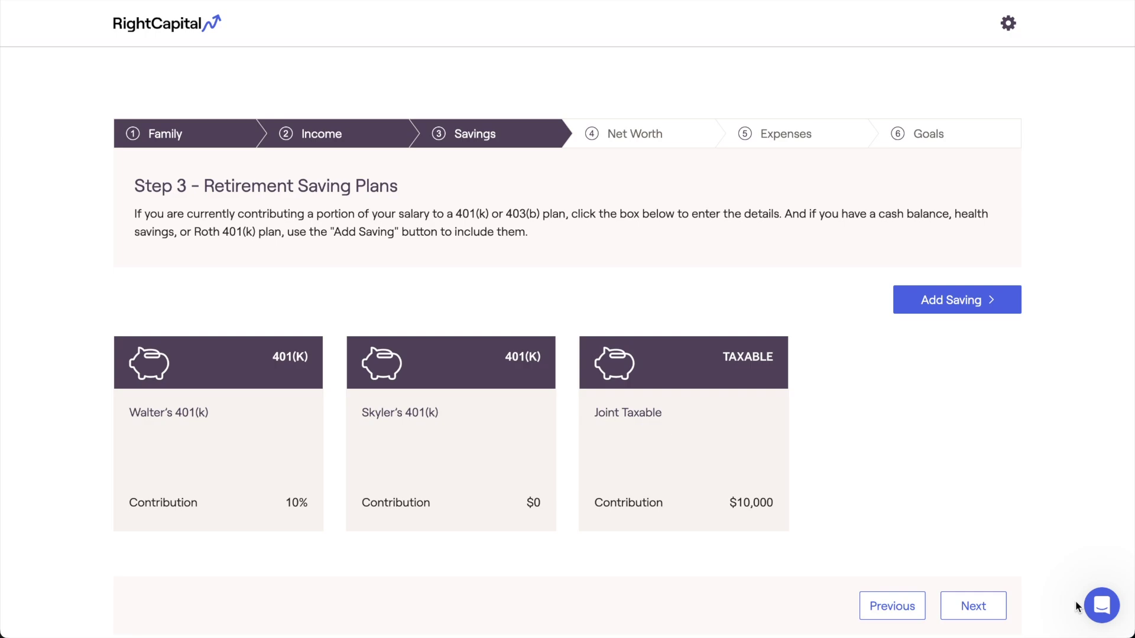
{"action": "left_click", "coordinate": [1099, 607]}
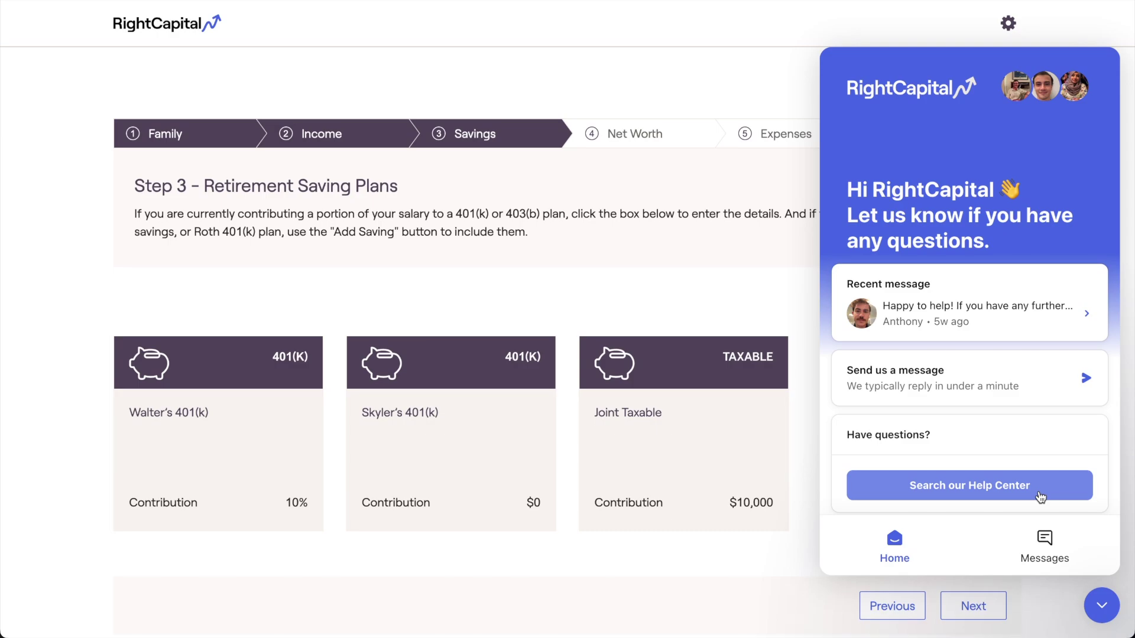
{"action": "left_click", "coordinate": [1098, 605]}
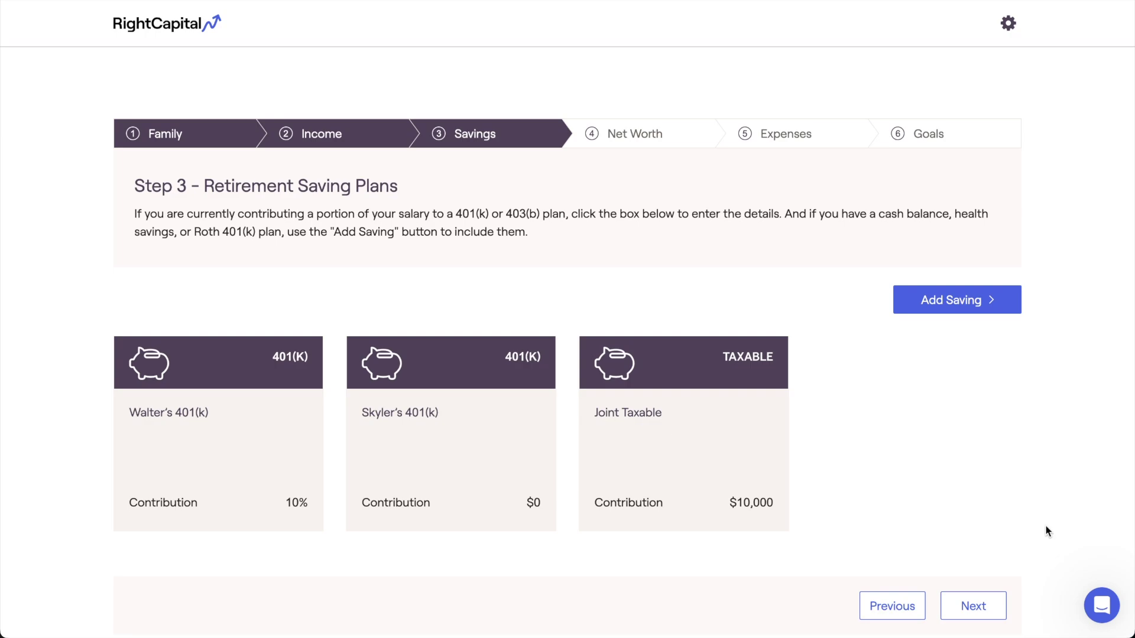
- Examine the saving types that can be added, including the 401(k)/403(b)/457(b), Traditional IRA and Roth IRA groups
{"action": "left_click", "coordinate": [998, 310]}
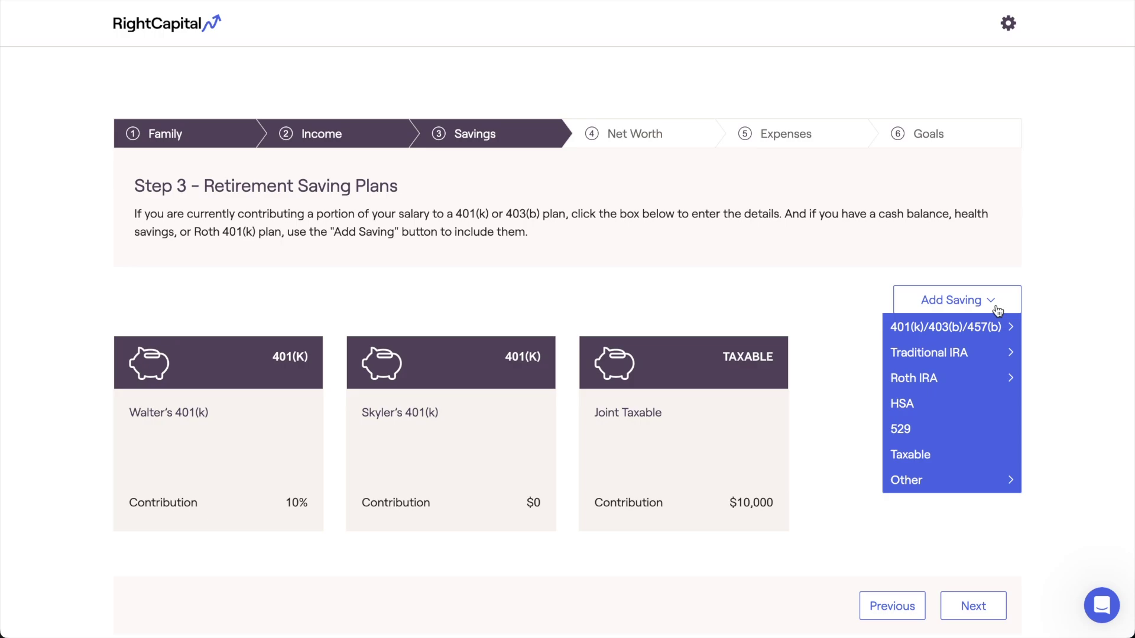
{"action": "mouse_move", "coordinate": [998, 327]}
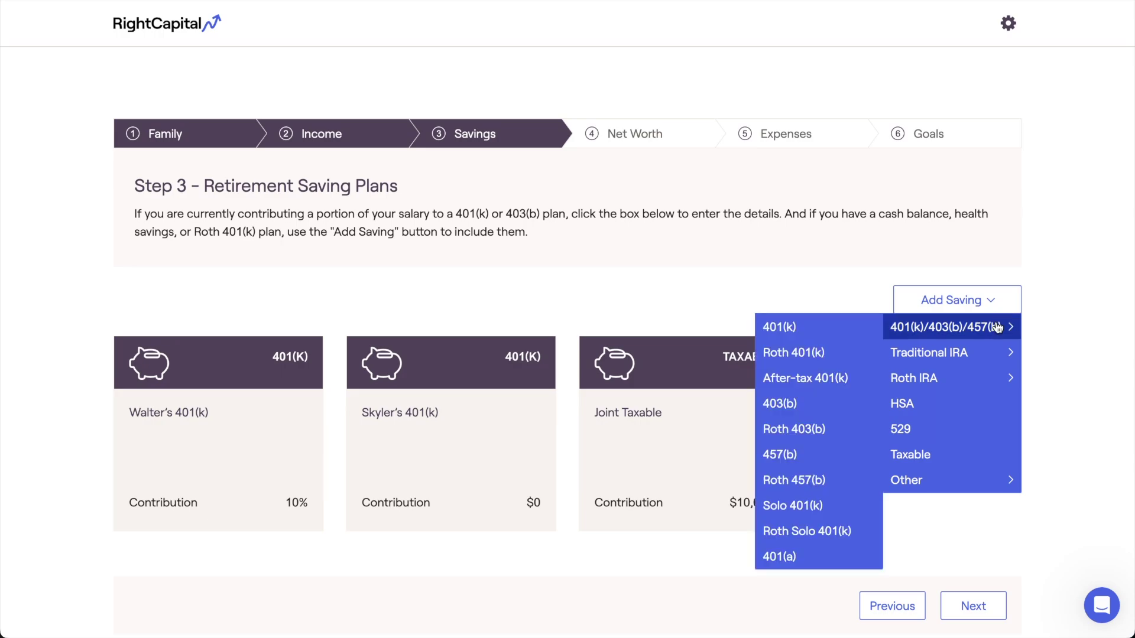
{"action": "mouse_move", "coordinate": [998, 349]}
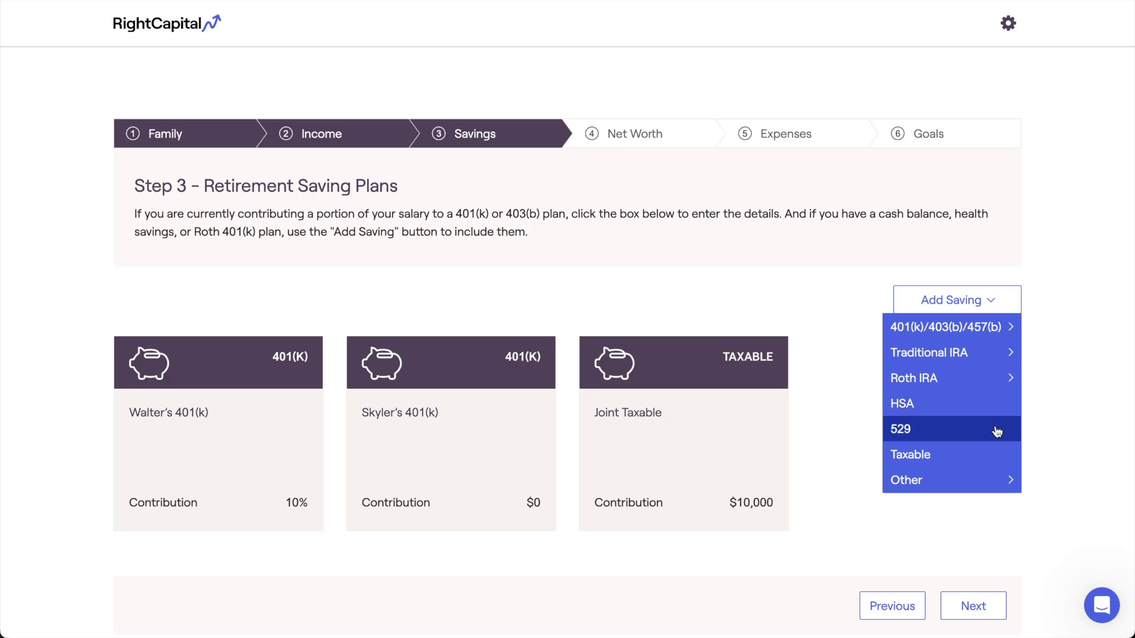
{"action": "mouse_move", "coordinate": [997, 482]}
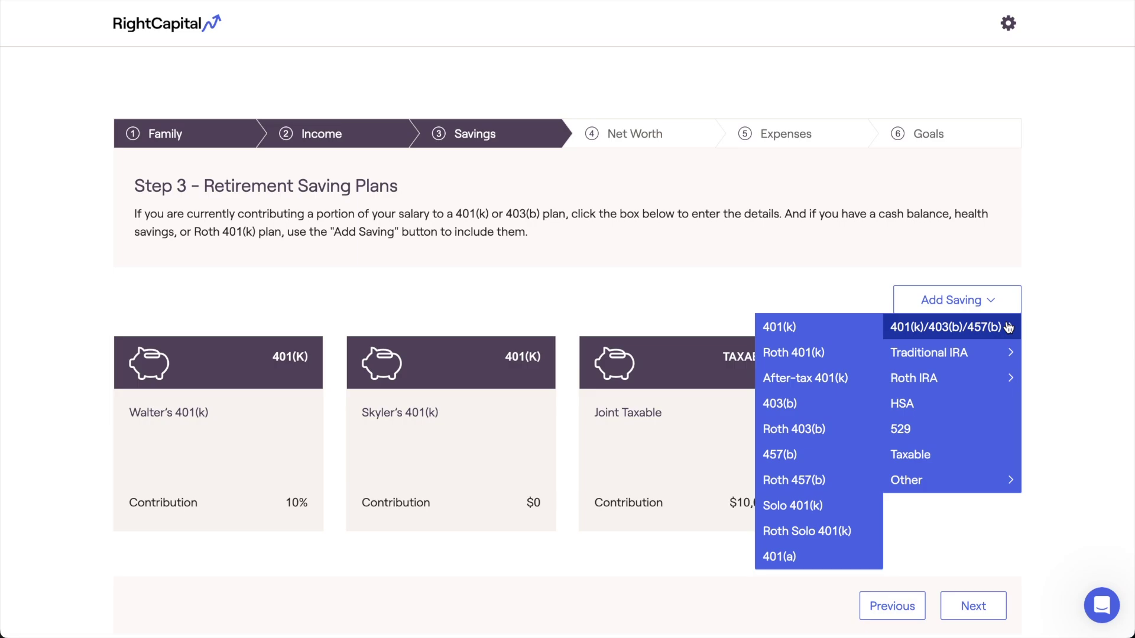
{"action": "mouse_move", "coordinate": [1008, 351]}
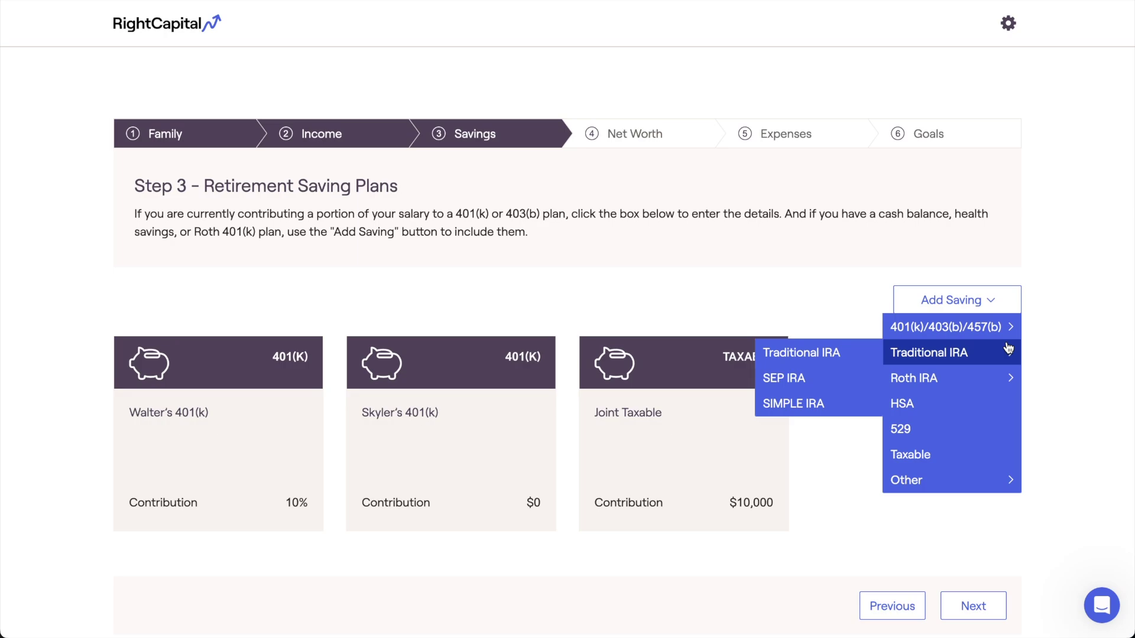
{"action": "mouse_move", "coordinate": [1008, 376]}
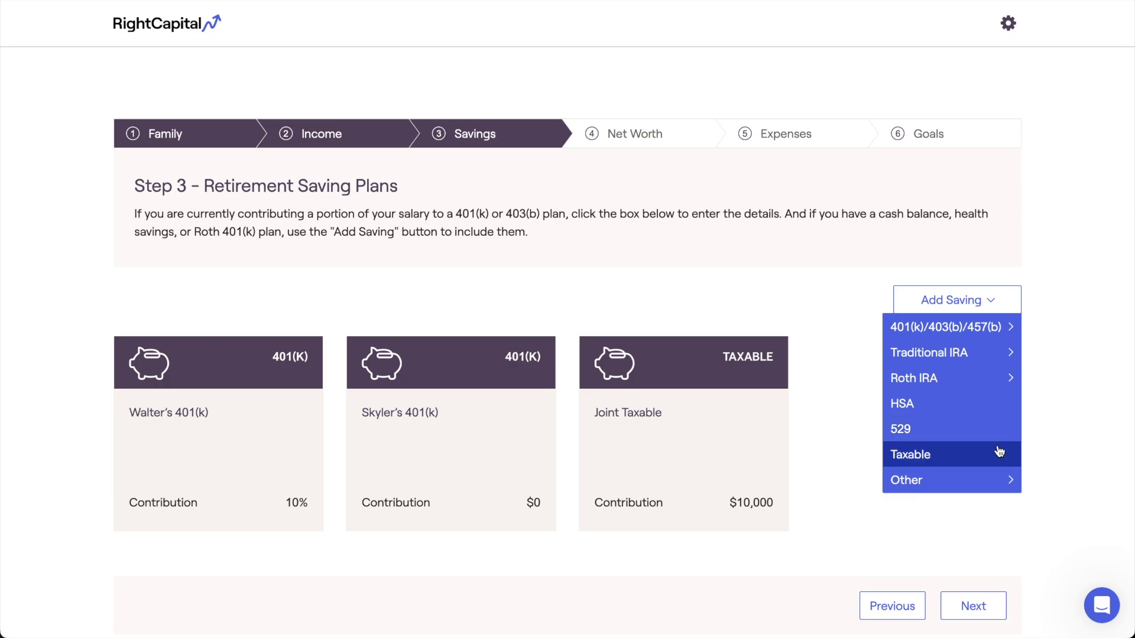
- Start a Tax-Deferred saving from the other saving types, check its Save to options, and cancel it
{"action": "mouse_move", "coordinate": [999, 480]}
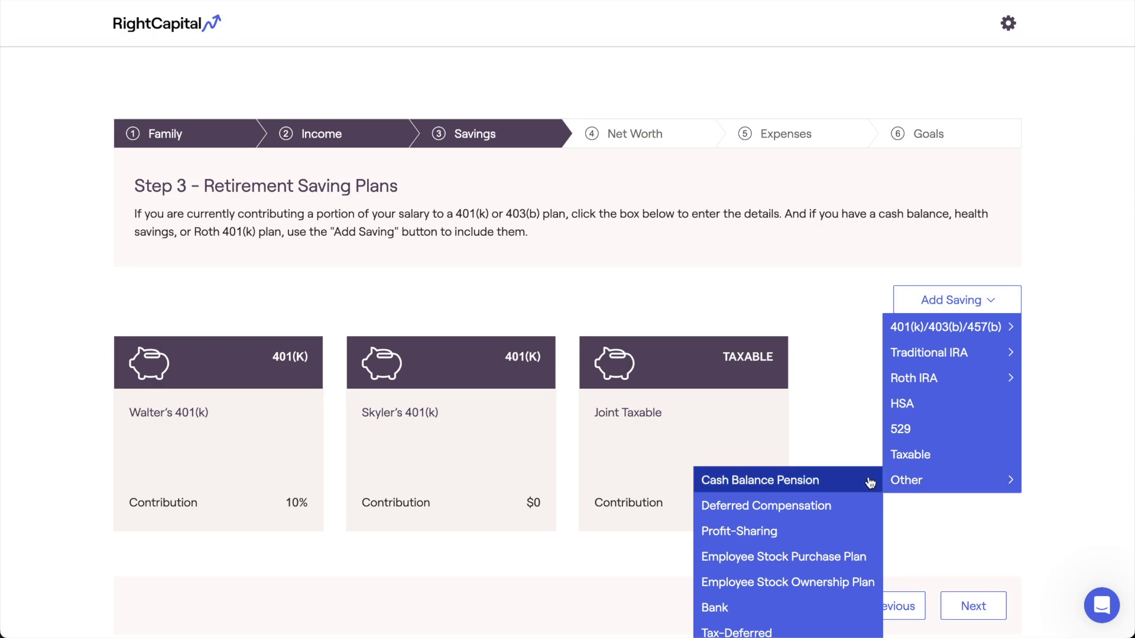
{"action": "scroll", "coordinate": [870, 482], "scroll_direction": "down", "scroll_amount": 1}
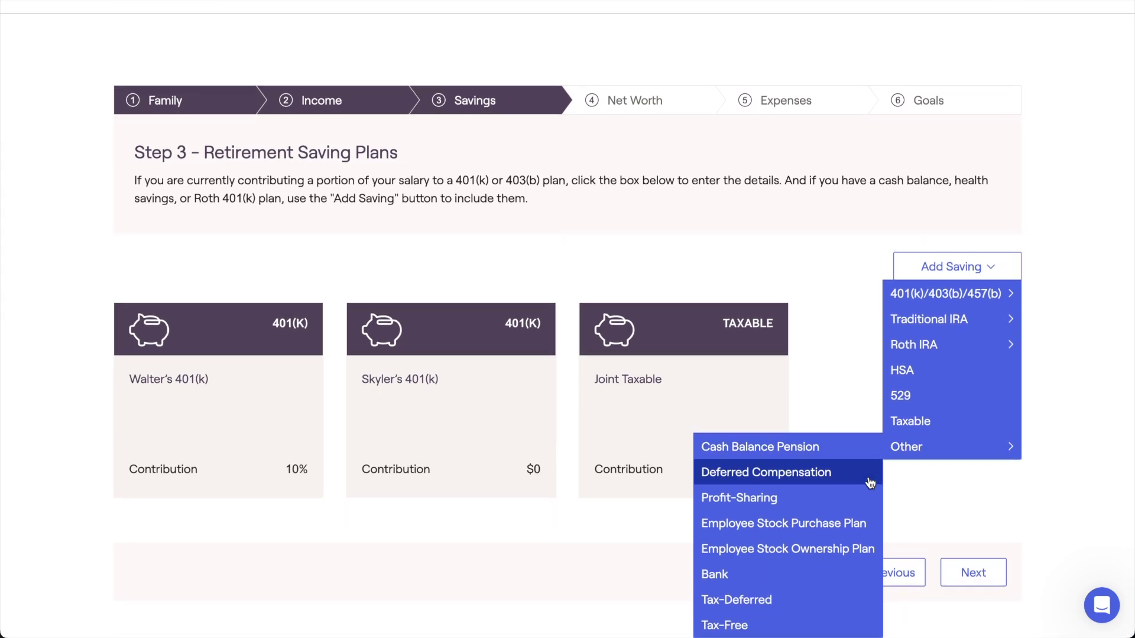
{"action": "left_click", "coordinate": [850, 603]}
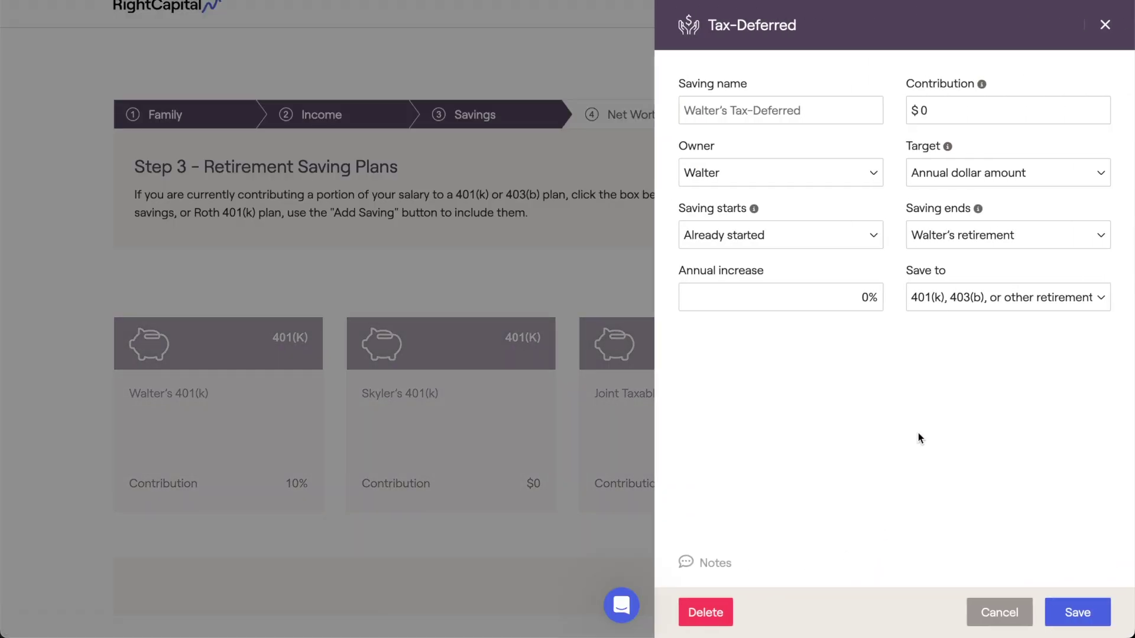
{"action": "left_click", "coordinate": [955, 304]}
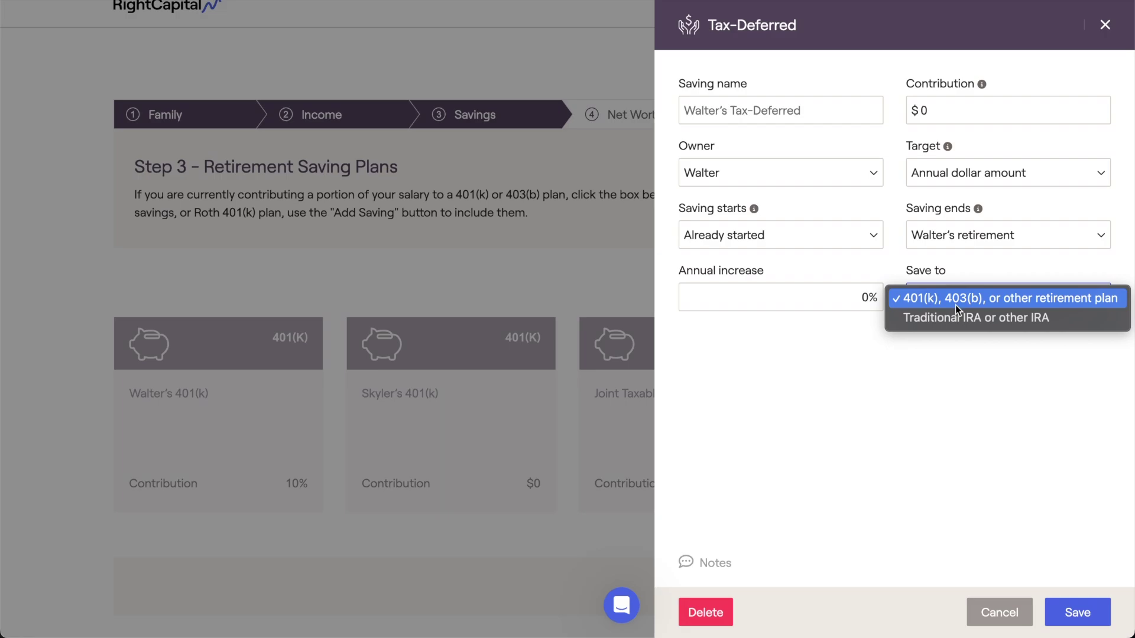
{"action": "left_click", "coordinate": [969, 349]}
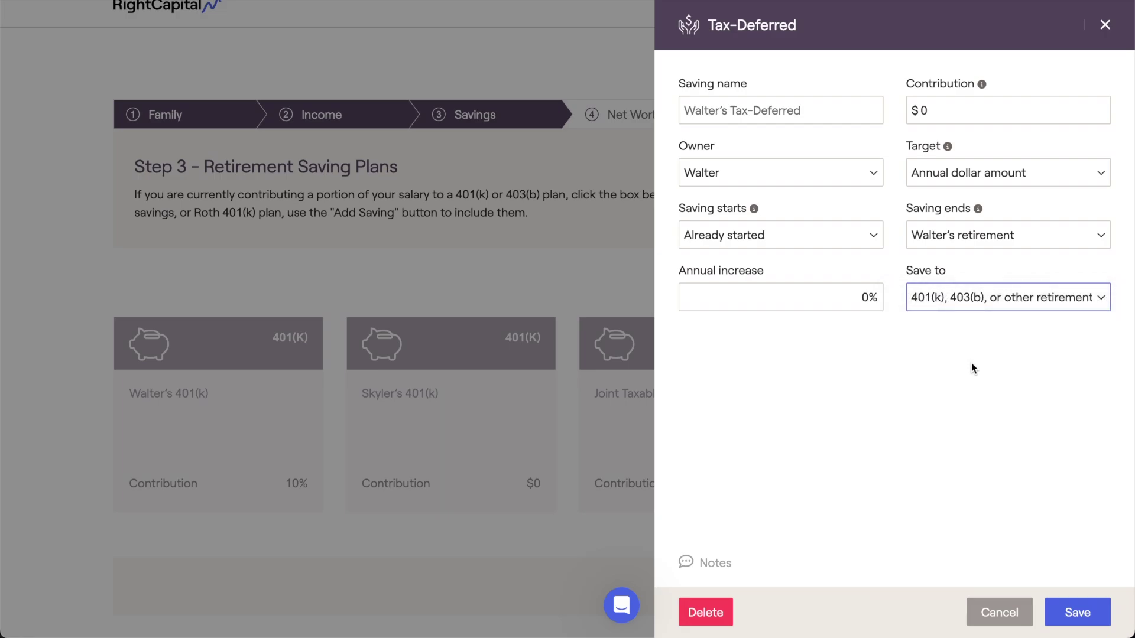
{"action": "left_click", "coordinate": [1019, 603]}
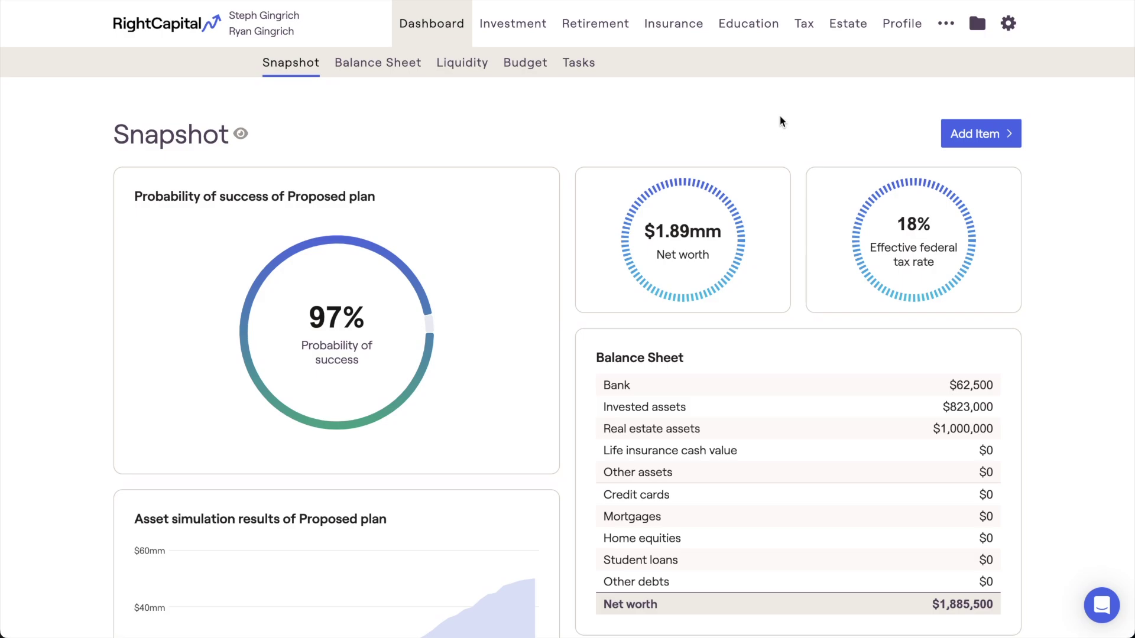
- Go to the profile's Savings, view the details of the Roth IRA with the 5% contribution, and open the saving types
{"action": "left_click", "coordinate": [893, 37]}
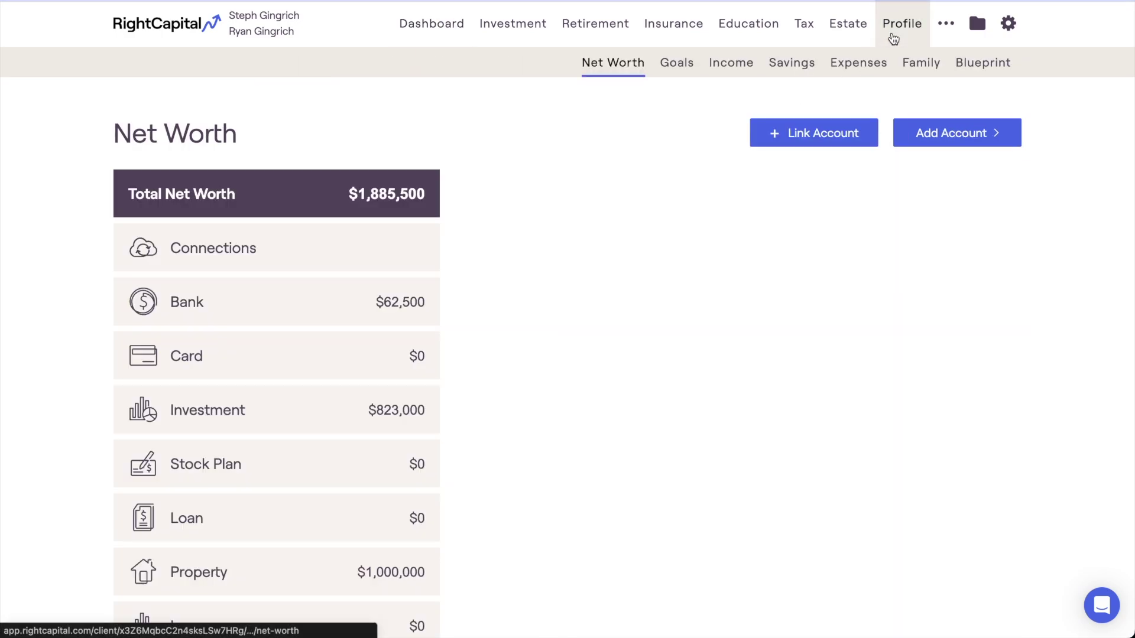
{"action": "left_click", "coordinate": [807, 69]}
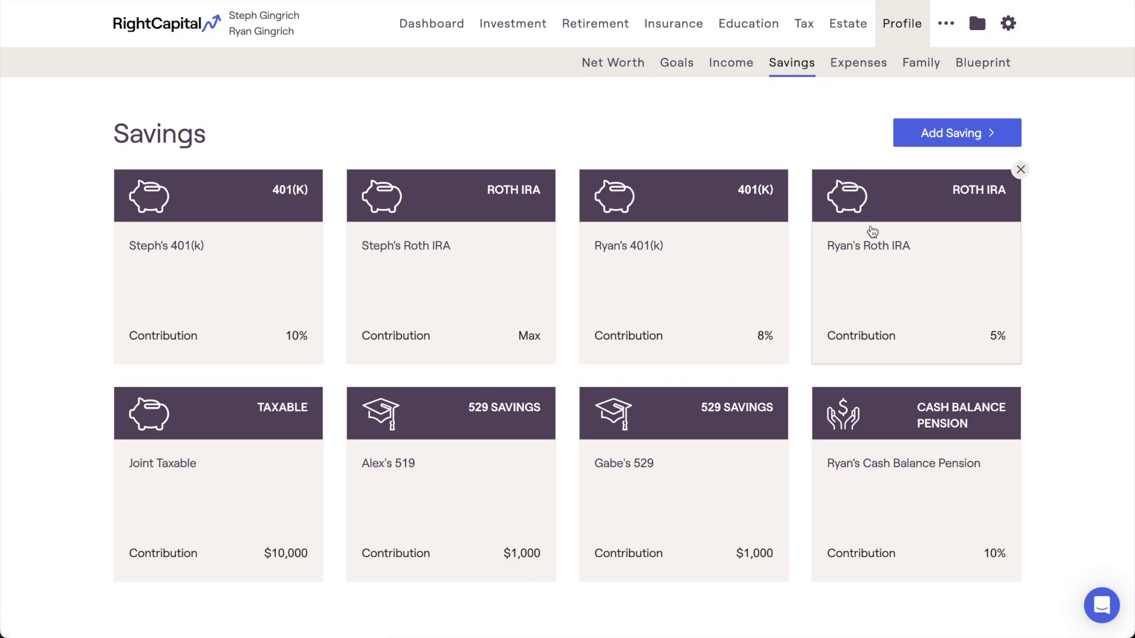
{"action": "left_click", "coordinate": [870, 237]}
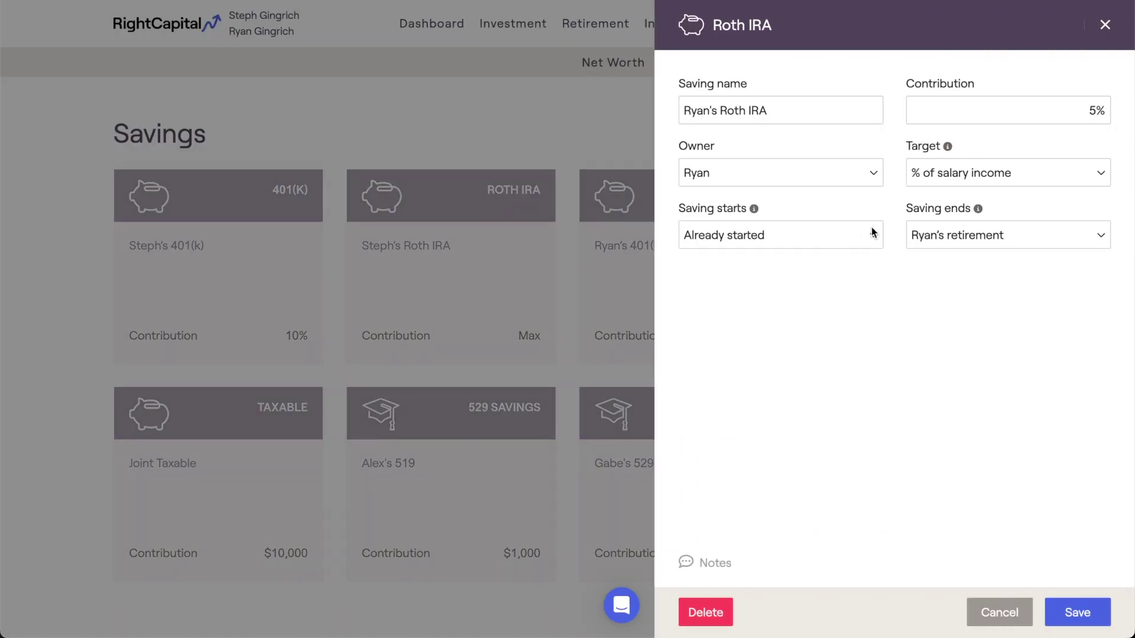
{"action": "key", "text": "Escape"}
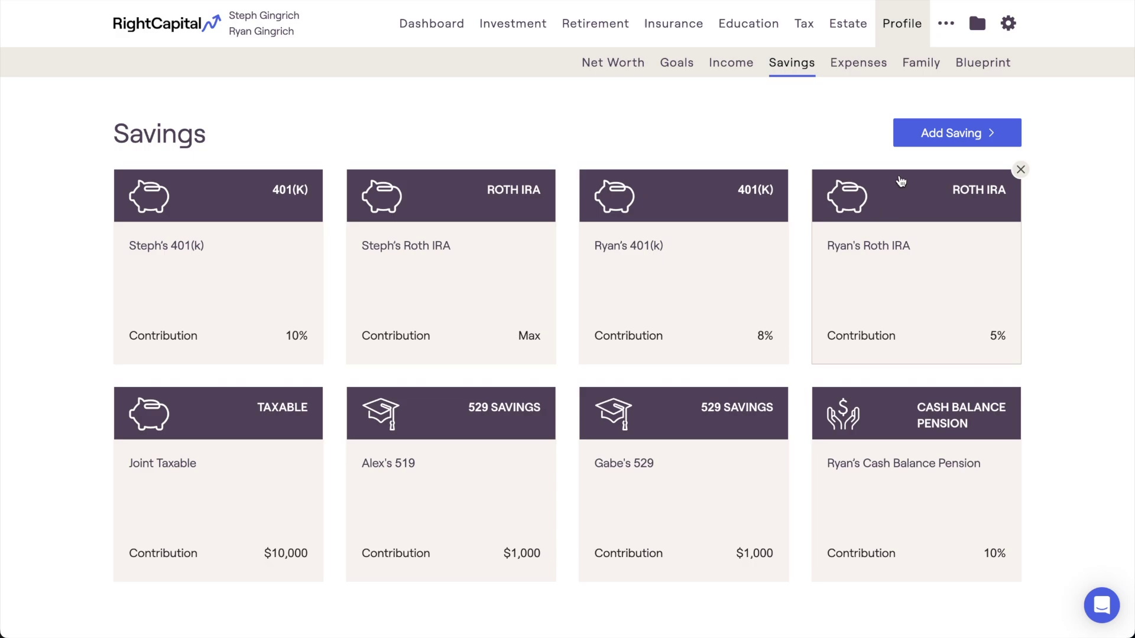
{"action": "left_click", "coordinate": [914, 147]}
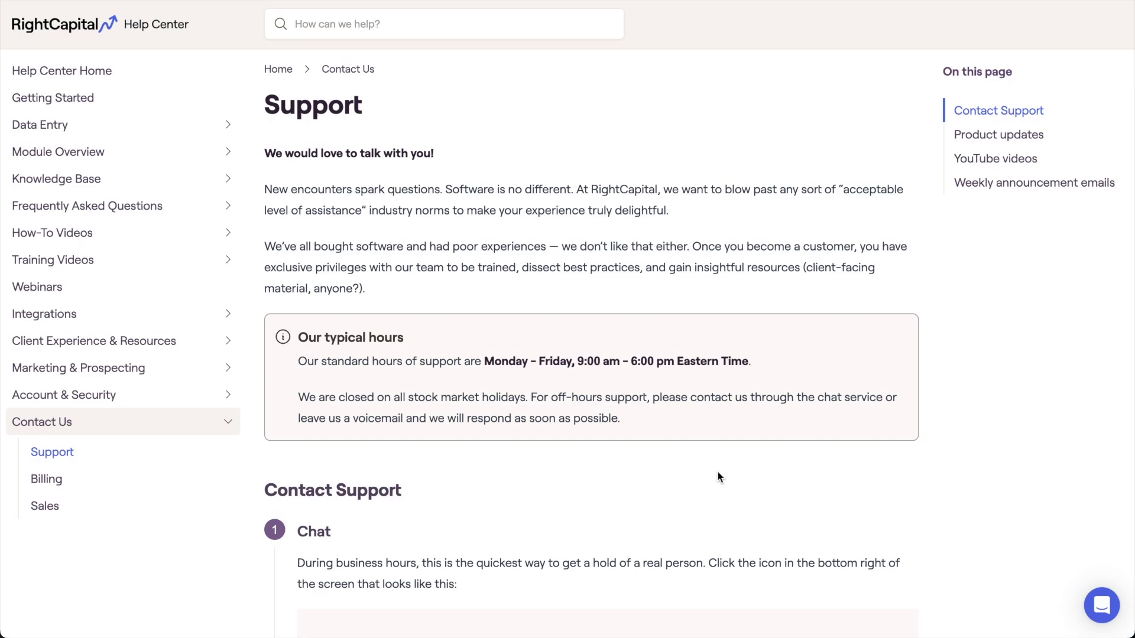
- Read the Help Center's support contact options, including chat, case review, call and email, briefly highlighting the support phone number
{"action": "scroll", "coordinate": [718, 477], "scroll_direction": "down", "scroll_amount": 4}
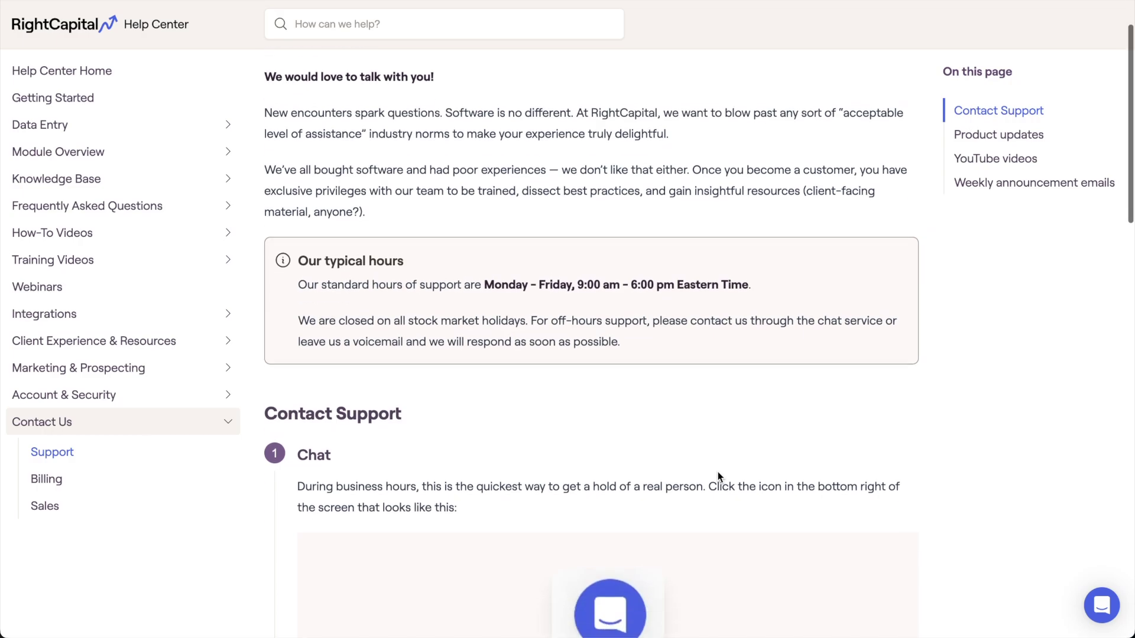
{"action": "scroll", "coordinate": [718, 474], "scroll_direction": "down", "scroll_amount": 4}
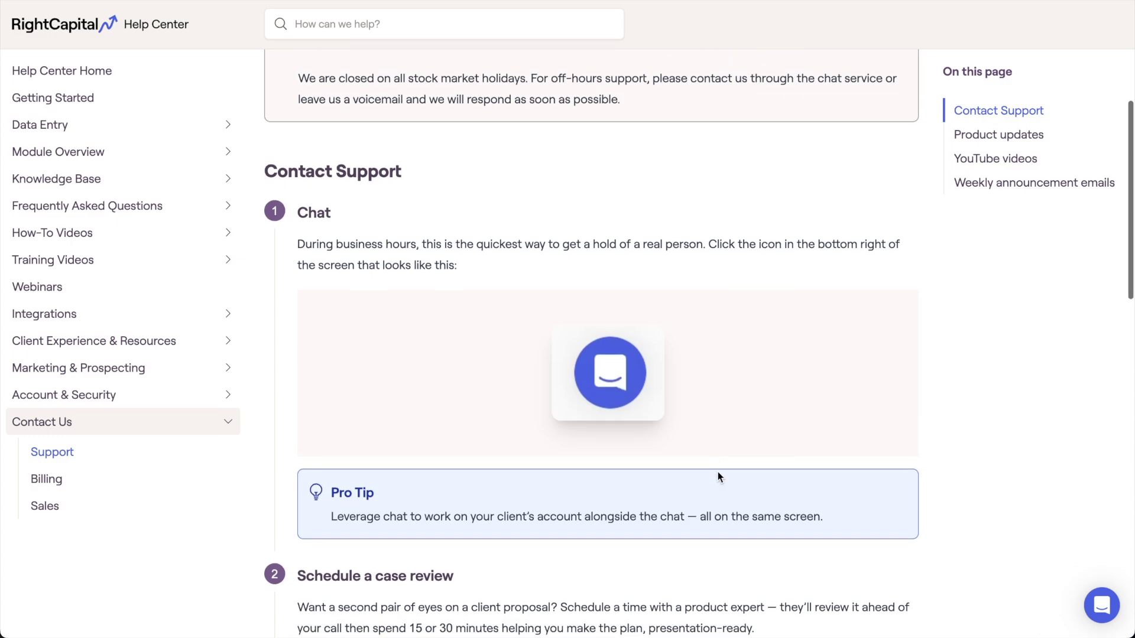
{"action": "scroll", "coordinate": [718, 476], "scroll_direction": "down", "scroll_amount": 5}
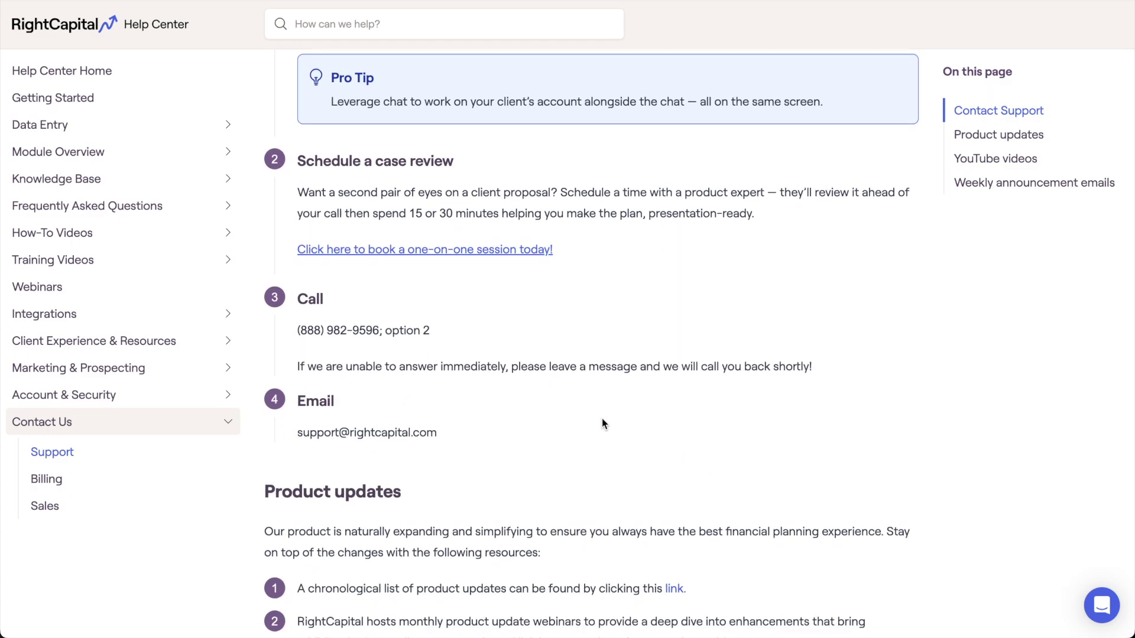
{"action": "left_click_drag", "start_coordinate": [433, 336], "coordinate": [299, 329]}
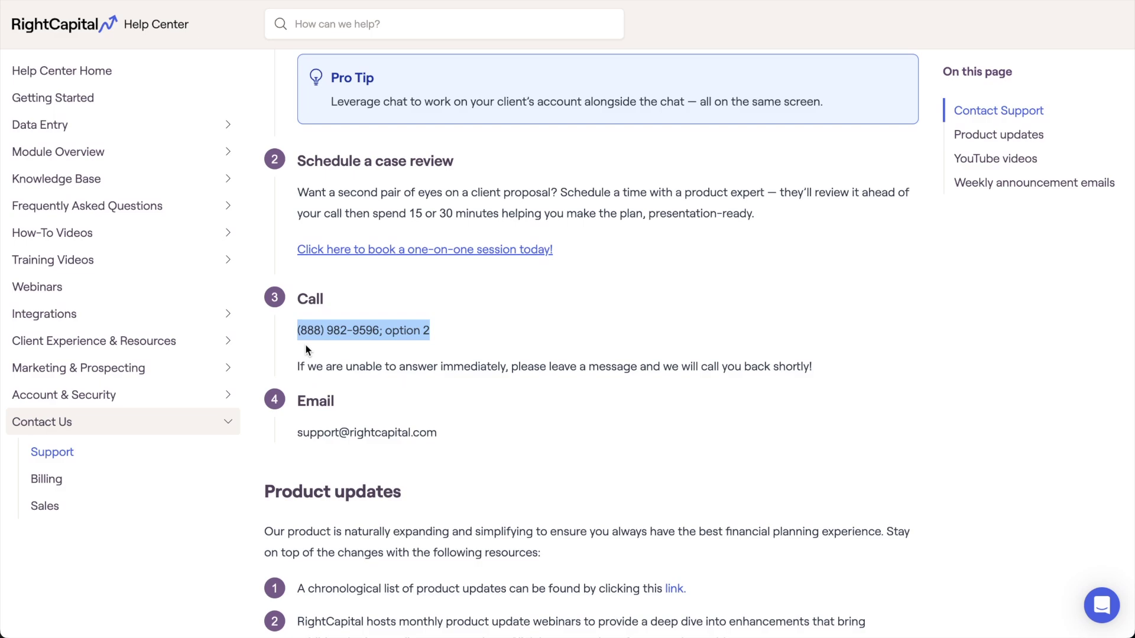
{"action": "left_click", "coordinate": [307, 351]}
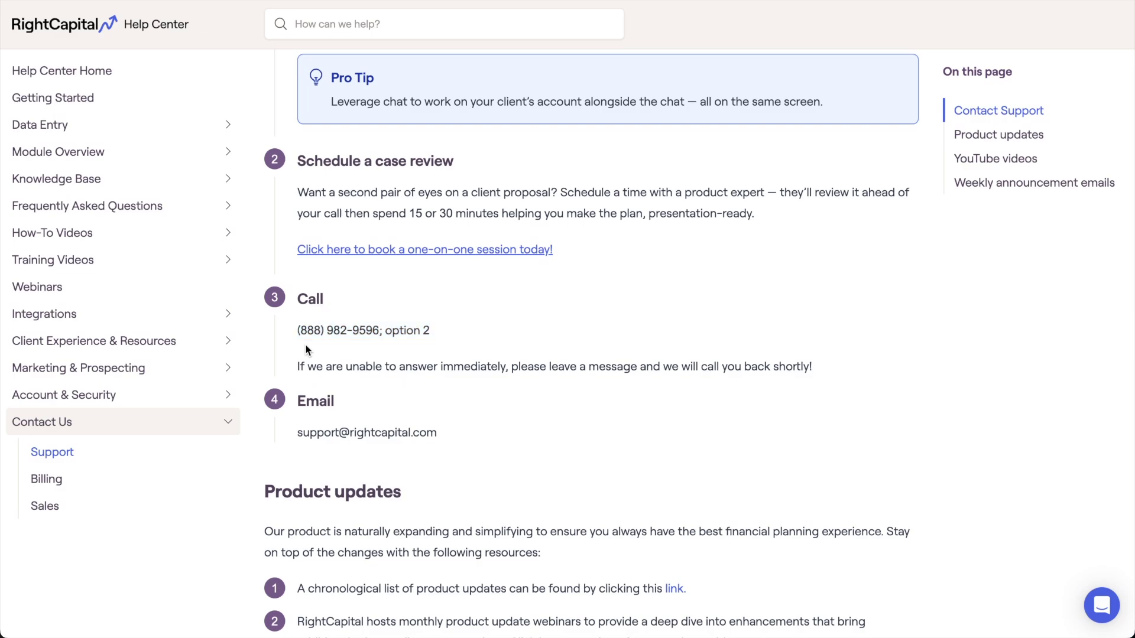